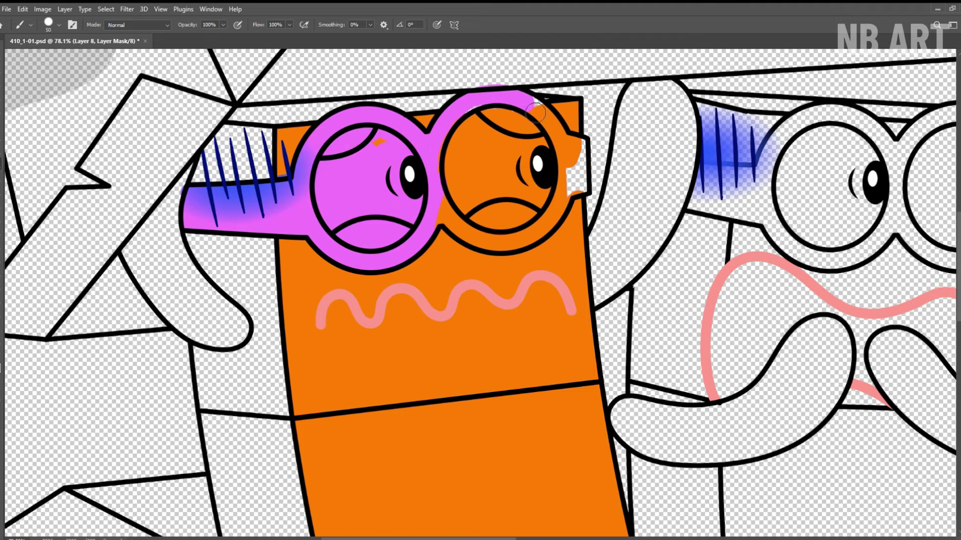
# Finish painting the left orange character's glasses magenta with its eyes white, and save the file.
pyautogui.moveTo(584, 190)
pyautogui.mouseDown()
pyautogui.moveTo(511, 250)
pyautogui.moveTo(453, 196)
pyautogui.moveTo(490, 108)
pyautogui.moveTo(531, 122)
pyautogui.moveTo(566, 163)
pyautogui.moveTo(514, 228)
pyautogui.mouseUp()
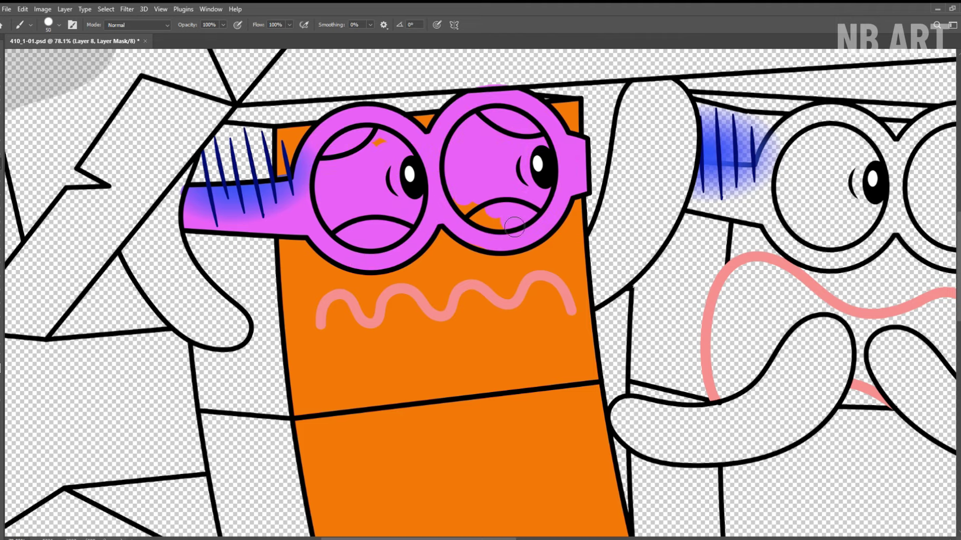
pyautogui.press('z')
pyautogui.moveTo(401, 216); pyautogui.dragTo(381, 217)
pyautogui.hotkey('alt', '[')
pyautogui.press('b')
pyautogui.moveTo(343, 175)
pyautogui.mouseDown()
pyautogui.moveTo(345, 207)
pyautogui.moveTo(409, 219)
pyautogui.moveTo(398, 170)
pyautogui.mouseUp()
pyautogui.moveTo(463, 143)
pyautogui.mouseDown()
pyautogui.moveTo(456, 214)
pyautogui.moveTo(516, 208)
pyautogui.mouseUp()
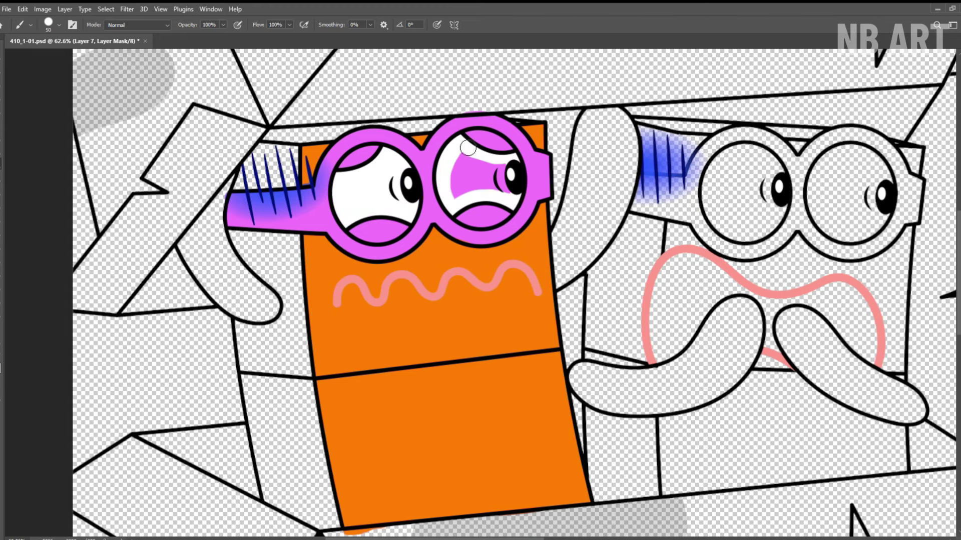
pyautogui.moveTo(468, 148); pyautogui.dragTo(503, 182)
pyautogui.press('z')
pyautogui.moveTo(416, 195); pyautogui.dragTo(385, 195)
pyautogui.click(297, 24)
pyautogui.hotkey('ctrl', 's')
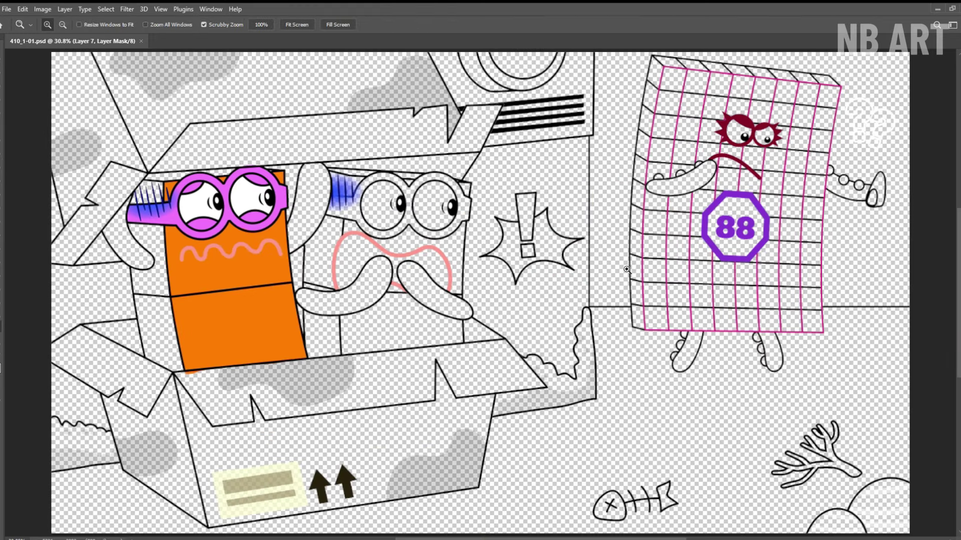
# Paint the left character's side and top faces dark orange beneath the line art.
pyautogui.press('b')
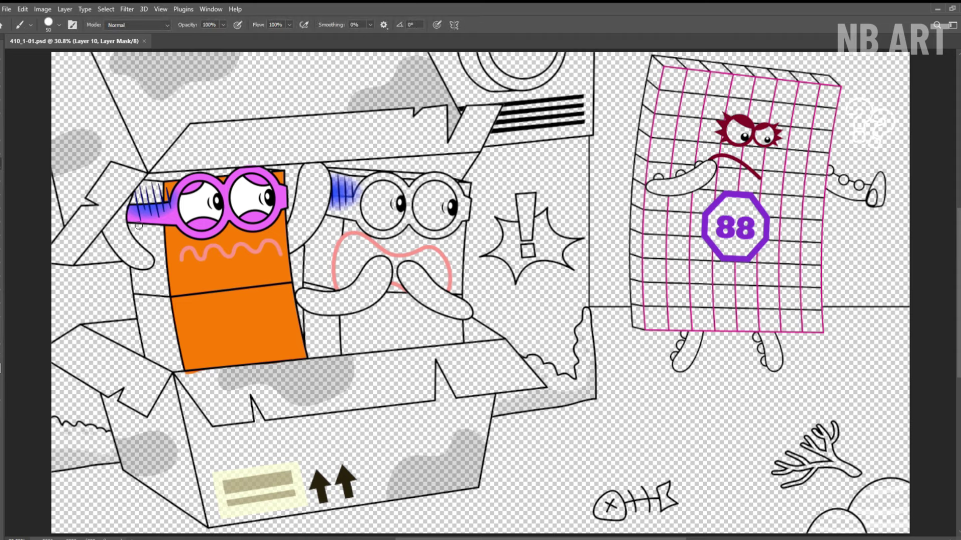
pyautogui.moveTo(149, 228); pyautogui.dragTo(146, 303)
pyautogui.moveTo(161, 349); pyautogui.dragTo(168, 365)
pyautogui.press('z')
pyautogui.moveTo(150, 333); pyautogui.dragTo(246, 378)
pyautogui.press('space')
pyautogui.moveTo(268, 431)
pyautogui.mouseDown()
pyautogui.moveTo(246, 427)
pyautogui.moveTo(234, 396)
pyautogui.mouseUp()
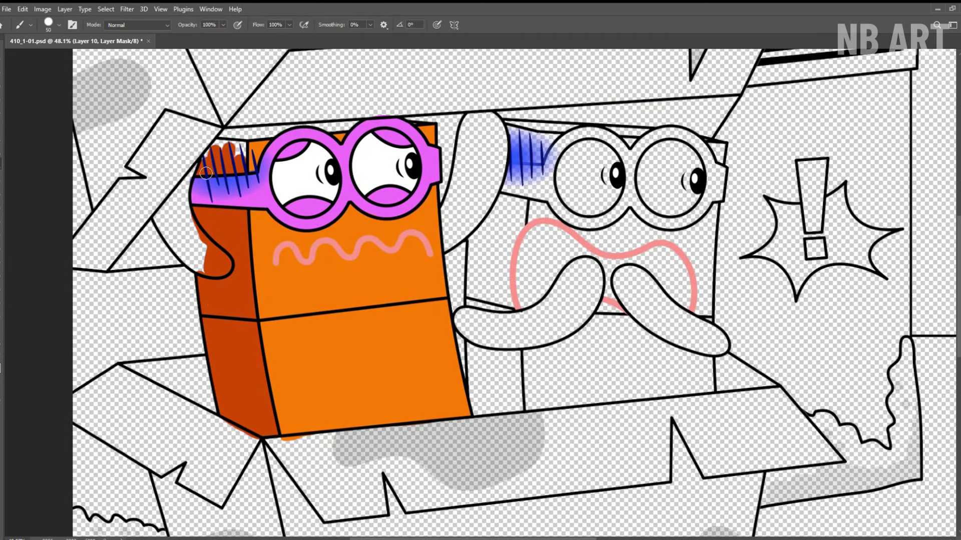
# Fill both of the left character's arms dark purple and save the file.
pyautogui.press('z')
pyautogui.moveTo(317, 206); pyautogui.dragTo(351, 206)
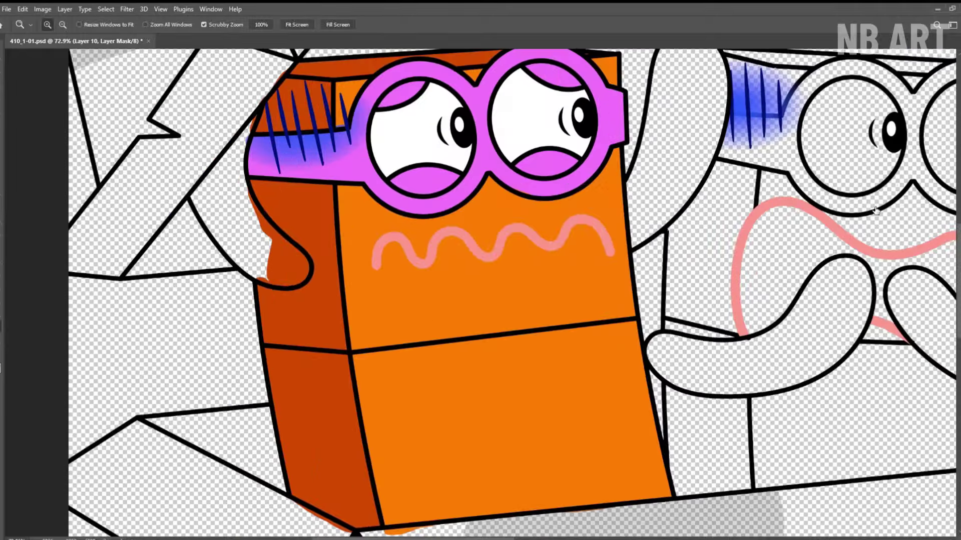
pyautogui.press('b')
pyautogui.moveTo(253, 124)
pyautogui.mouseDown()
pyautogui.moveTo(199, 198)
pyautogui.moveTo(244, 186)
pyautogui.moveTo(246, 213)
pyautogui.moveTo(282, 263)
pyautogui.mouseUp()
pyautogui.press('space')
pyautogui.moveTo(517, 183); pyautogui.dragTo(345, 312)
pyautogui.moveTo(463, 321)
pyautogui.mouseDown()
pyautogui.moveTo(483, 255)
pyautogui.moveTo(546, 251)
pyautogui.moveTo(506, 215)
pyautogui.moveTo(495, 300)
pyautogui.moveTo(473, 341)
pyautogui.mouseUp()
pyautogui.press('z')
pyautogui.moveTo(385, 238); pyautogui.dragTo(281, 238)
pyautogui.click(297, 25)
pyautogui.hotkey('ctrl', 's')
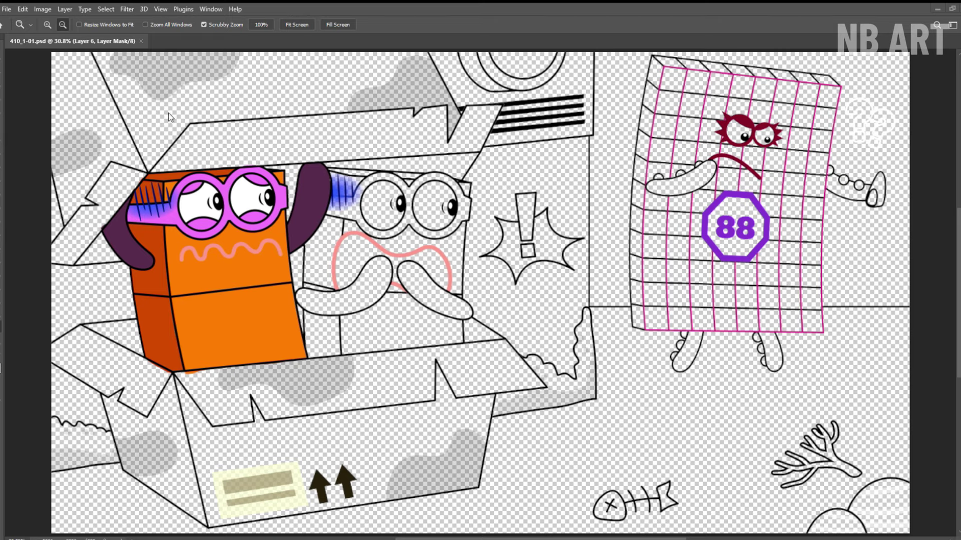
# Paint the front face of the second character in the box orange out to its outlines.
pyautogui.press('b')
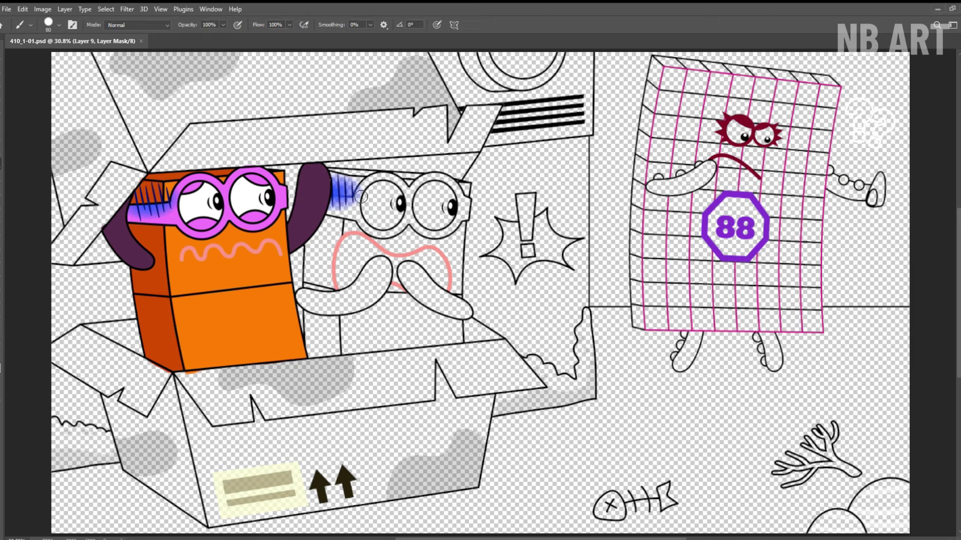
pyautogui.moveTo(360, 190)
pyautogui.mouseDown()
pyautogui.moveTo(377, 236)
pyautogui.moveTo(406, 262)
pyautogui.moveTo(439, 199)
pyautogui.moveTo(451, 273)
pyautogui.moveTo(433, 257)
pyautogui.moveTo(395, 316)
pyautogui.moveTo(368, 303)
pyautogui.moveTo(359, 343)
pyautogui.mouseUp()
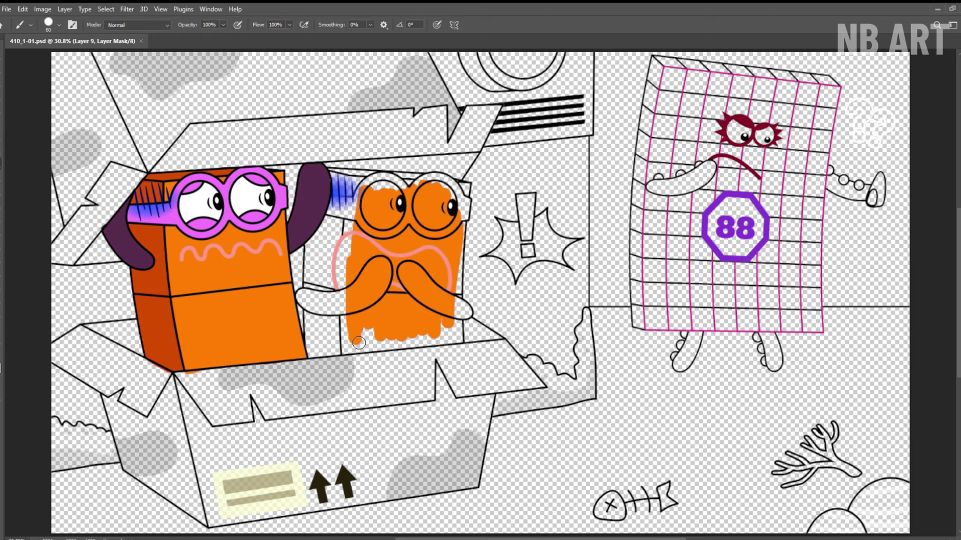
pyautogui.moveTo(425, 347); pyautogui.dragTo(446, 330)
pyautogui.press('z')
pyautogui.moveTo(407, 226); pyautogui.dragTo(423, 225)
pyautogui.press('[')
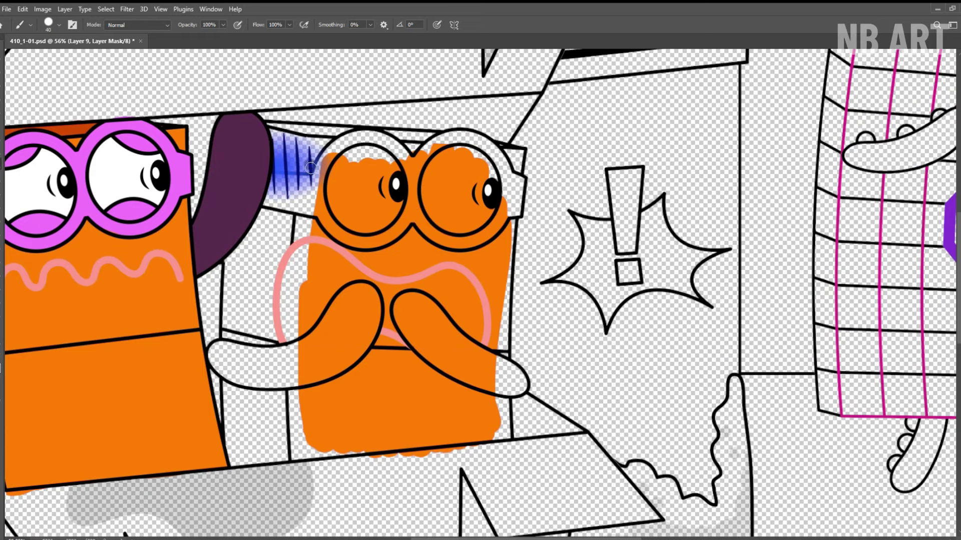
pyautogui.moveTo(310, 168)
pyautogui.mouseDown()
pyautogui.moveTo(317, 146)
pyautogui.moveTo(387, 144)
pyautogui.mouseUp()
pyautogui.moveTo(518, 157); pyautogui.dragTo(505, 373)
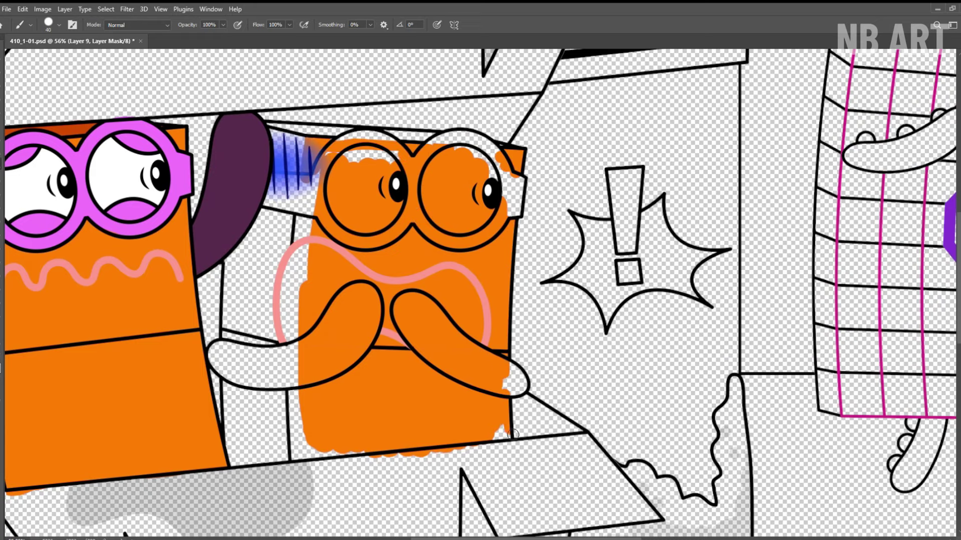
pyautogui.moveTo(301, 240); pyautogui.dragTo(308, 218)
# Paint the second character's glasses frame and temple cyan on the layer above the orange fill.
pyautogui.press('z')
pyautogui.moveTo(380, 244); pyautogui.dragTo(366, 245)
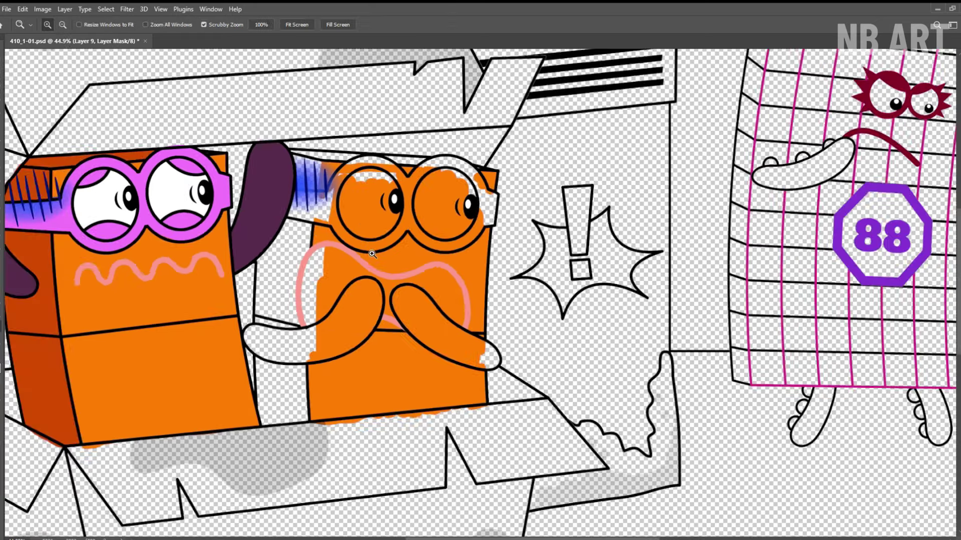
pyautogui.moveTo(341, 160); pyautogui.dragTo(373, 160)
pyautogui.hotkey('alt', '[')
pyautogui.moveTo(314, 205)
pyautogui.mouseDown()
pyautogui.moveTo(263, 228)
pyautogui.moveTo(313, 229)
pyautogui.mouseUp()
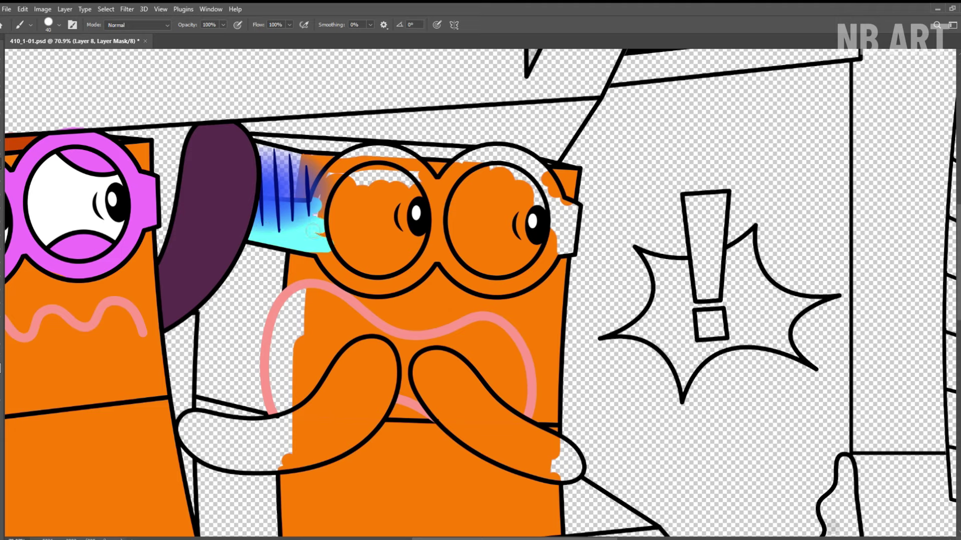
pyautogui.moveTo(434, 244)
pyautogui.mouseDown()
pyautogui.moveTo(461, 181)
pyautogui.moveTo(498, 155)
pyautogui.mouseUp()
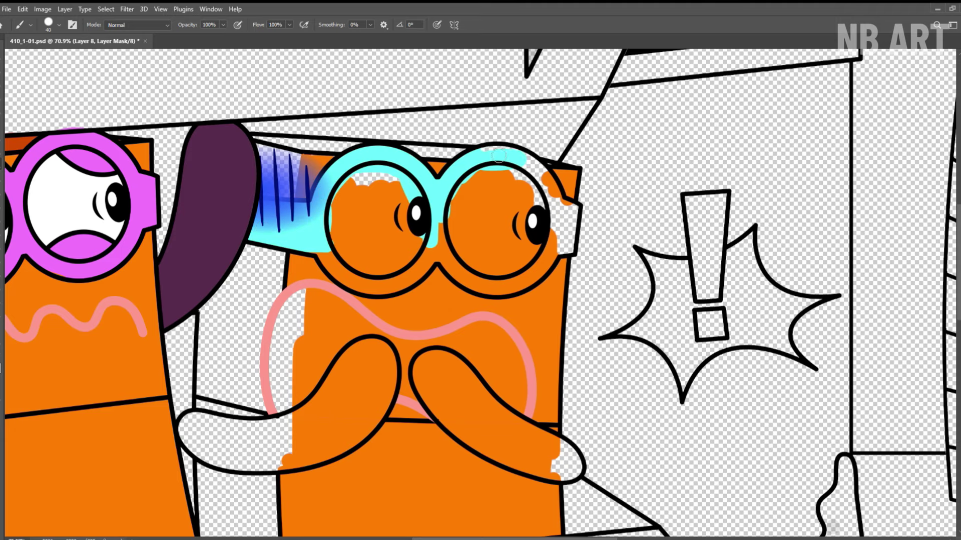
pyautogui.moveTo(575, 208)
pyautogui.mouseDown()
pyautogui.moveTo(554, 258)
pyautogui.moveTo(506, 286)
pyautogui.mouseUp()
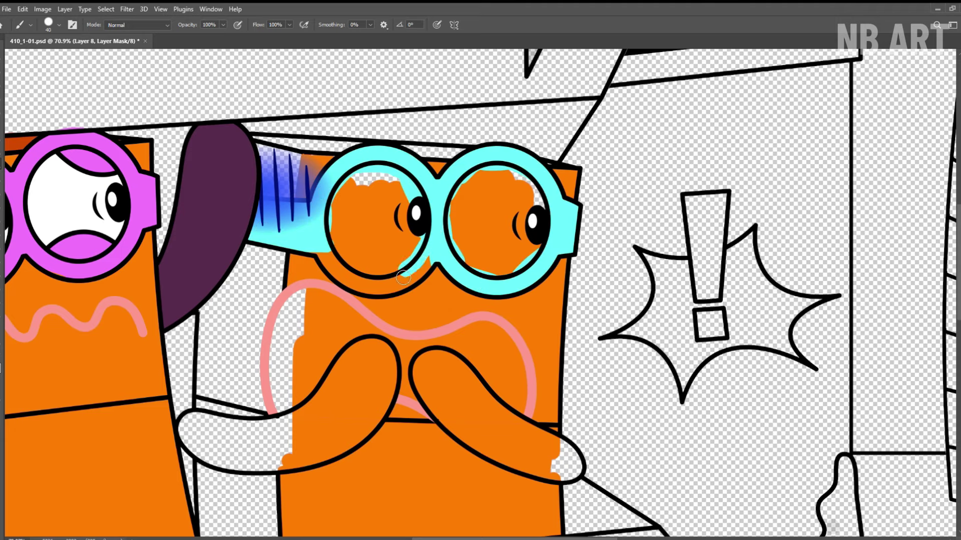
pyautogui.moveTo(316, 247); pyautogui.dragTo(380, 279)
# Fill both of the second character's eyes white inside the cyan glasses.
pyautogui.hotkey('ctrl', 'space')
pyautogui.moveTo(393, 275); pyautogui.dragTo(365, 278)
pyautogui.moveTo(361, 199)
pyautogui.mouseDown()
pyautogui.moveTo(356, 263)
pyautogui.moveTo(403, 263)
pyautogui.moveTo(394, 247)
pyautogui.mouseUp()
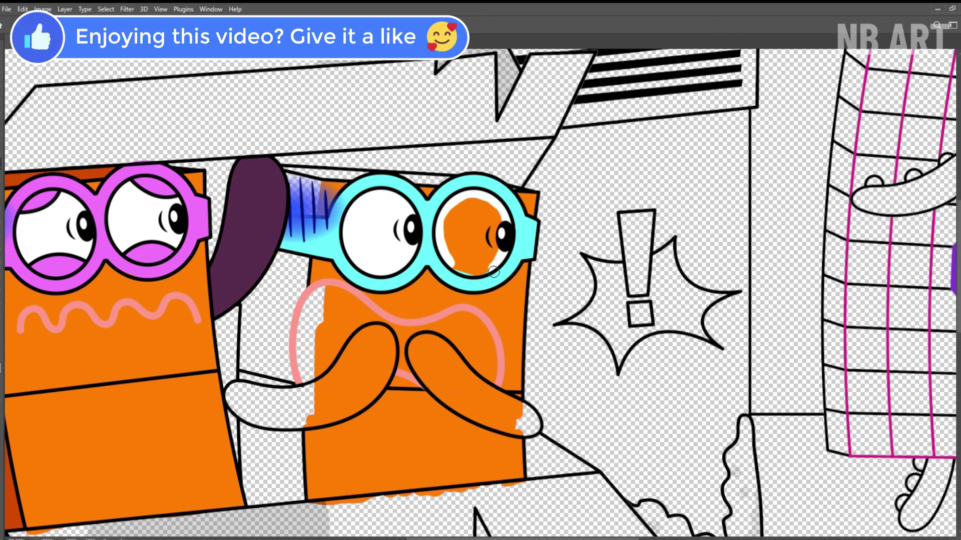
pyautogui.moveTo(493, 272)
pyautogui.mouseDown()
pyautogui.moveTo(450, 236)
pyautogui.moveTo(491, 224)
pyautogui.mouseUp()
# Paint the inside of the second character's open mouth black and save the file.
pyautogui.scroll(2, 381, 376)
pyautogui.moveTo(270, 395)
pyautogui.mouseDown()
pyautogui.moveTo(373, 300)
pyautogui.moveTo(264, 306)
pyautogui.moveTo(294, 264)
pyautogui.moveTo(396, 295)
pyautogui.mouseUp()
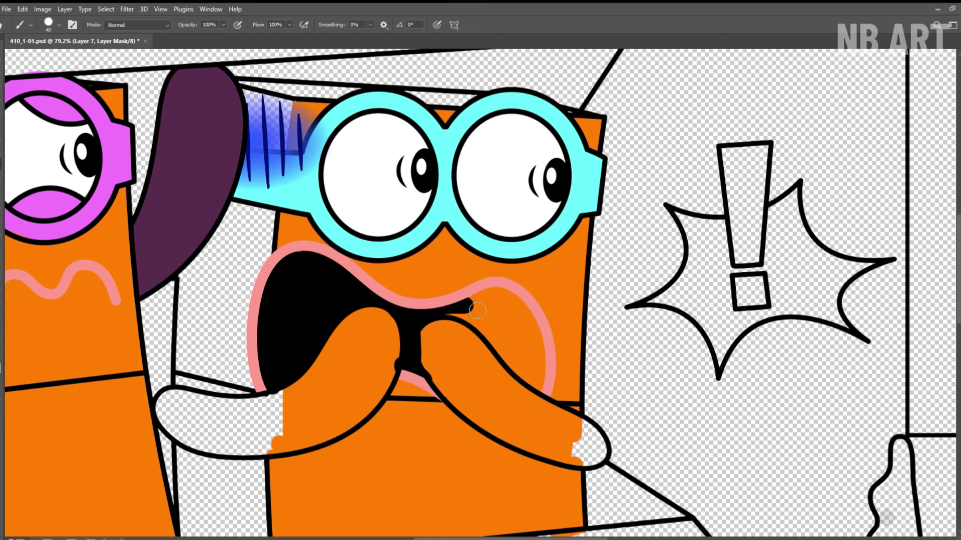
pyautogui.moveTo(477, 310)
pyautogui.mouseDown()
pyautogui.moveTo(536, 381)
pyautogui.moveTo(506, 305)
pyautogui.mouseUp()
pyautogui.hotkey('ctrl', 'space')
pyautogui.moveTo(476, 266)
pyautogui.mouseDown()
pyautogui.moveTo(339, 88)
pyautogui.moveTo(285, 88)
pyautogui.mouseUp()
pyautogui.hotkey('ctrl', 's')
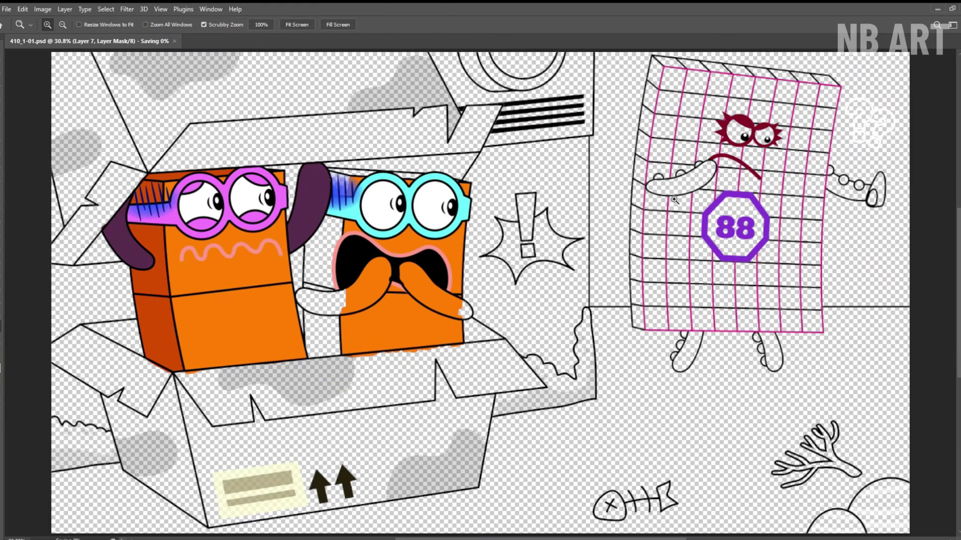
# Paint the second character's side and top faces dark orange.
pyautogui.press('b')
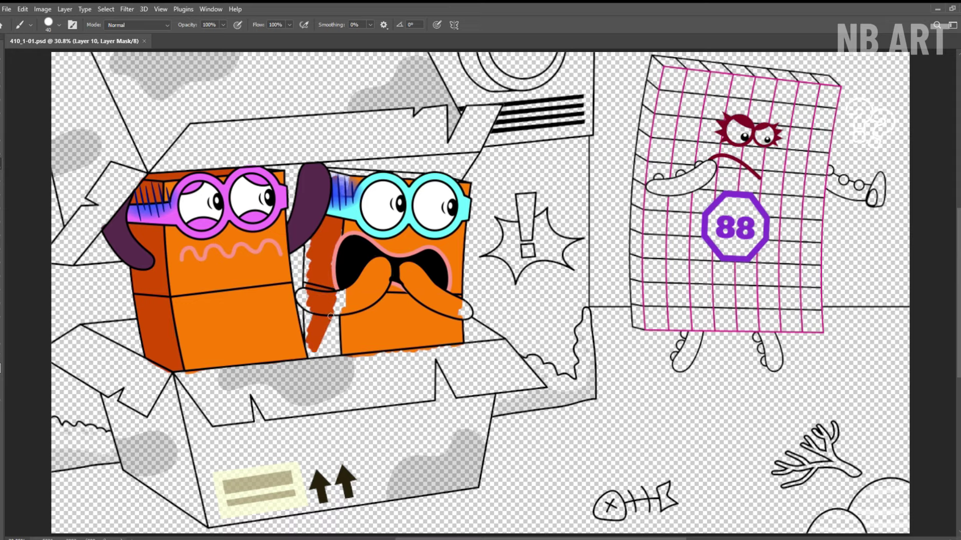
pyautogui.scroll(3, 313, 359)
pyautogui.scroll(3, 362, 319)
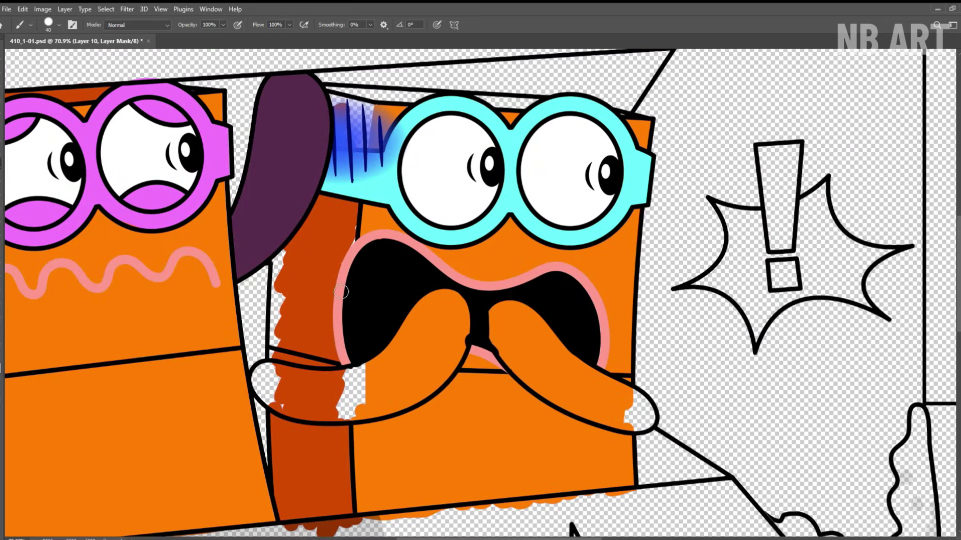
pyautogui.moveTo(281, 347); pyautogui.dragTo(226, 445)
pyautogui.moveTo(295, 220); pyautogui.dragTo(305, 202)
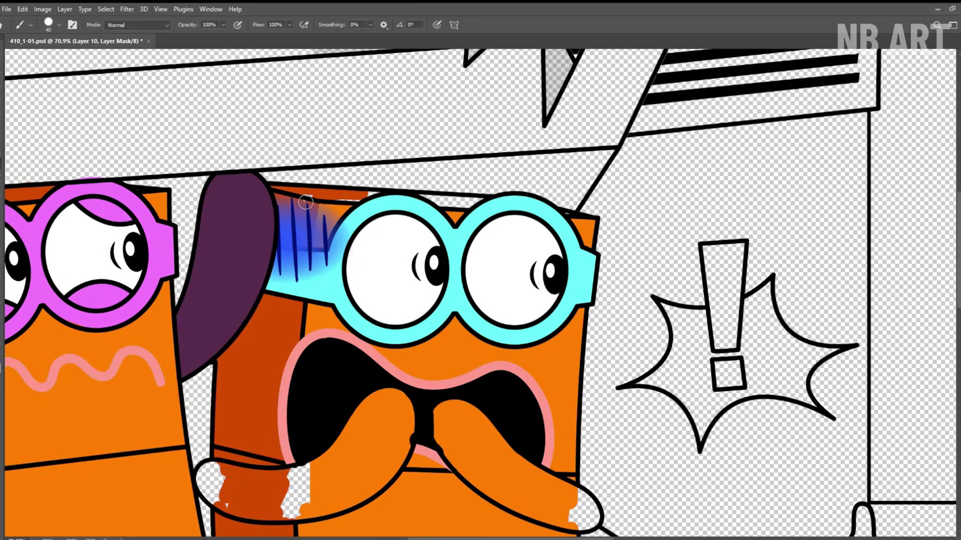
# Fill both of the second character's arms dark purple where they cross the mouth and body.
pyautogui.moveTo(406, 376); pyautogui.dragTo(472, 227)
pyautogui.click(957, 161)
pyautogui.moveTo(286, 352)
pyautogui.mouseDown()
pyautogui.moveTo(282, 325)
pyautogui.moveTo(376, 321)
pyautogui.moveTo(457, 247)
pyautogui.moveTo(467, 324)
pyautogui.moveTo(336, 375)
pyautogui.moveTo(277, 336)
pyautogui.moveTo(384, 370)
pyautogui.moveTo(404, 299)
pyautogui.moveTo(443, 274)
pyautogui.moveTo(468, 285)
pyautogui.mouseUp()
pyautogui.moveTo(565, 278); pyautogui.dragTo(452, 223)
pyautogui.moveTo(545, 318)
pyautogui.mouseDown()
pyautogui.moveTo(400, 210)
pyautogui.moveTo(533, 316)
pyautogui.moveTo(451, 253)
pyautogui.moveTo(432, 273)
pyautogui.moveTo(490, 302)
pyautogui.mouseUp()
# Fill the spiky burst around the exclamation mark white.
pyautogui.press('z')
pyautogui.moveTo(440, 334); pyautogui.dragTo(410, 334)
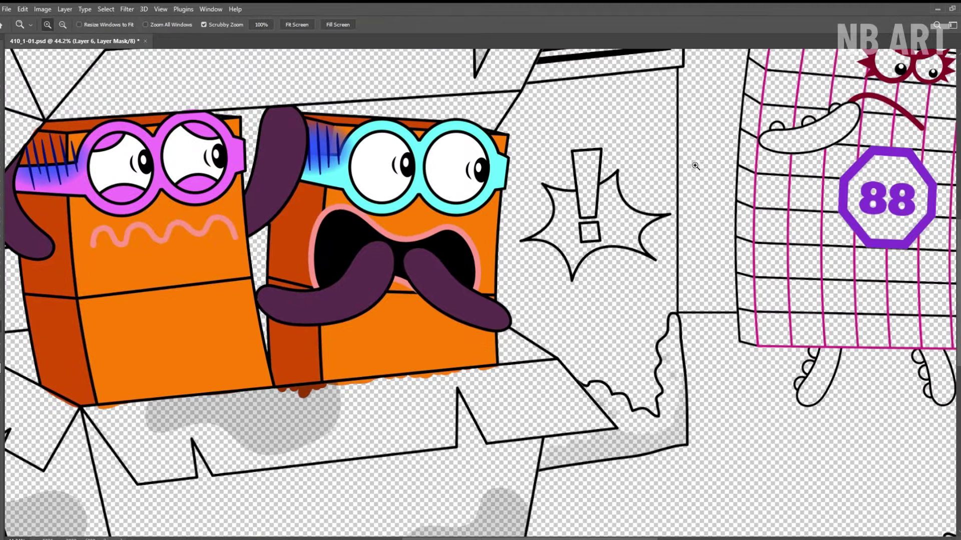
pyautogui.moveTo(695, 163); pyautogui.dragTo(696, 177)
pyautogui.press('b')
pyautogui.hotkey('alt', ']')
pyautogui.moveTo(532, 196); pyautogui.dragTo(626, 219)
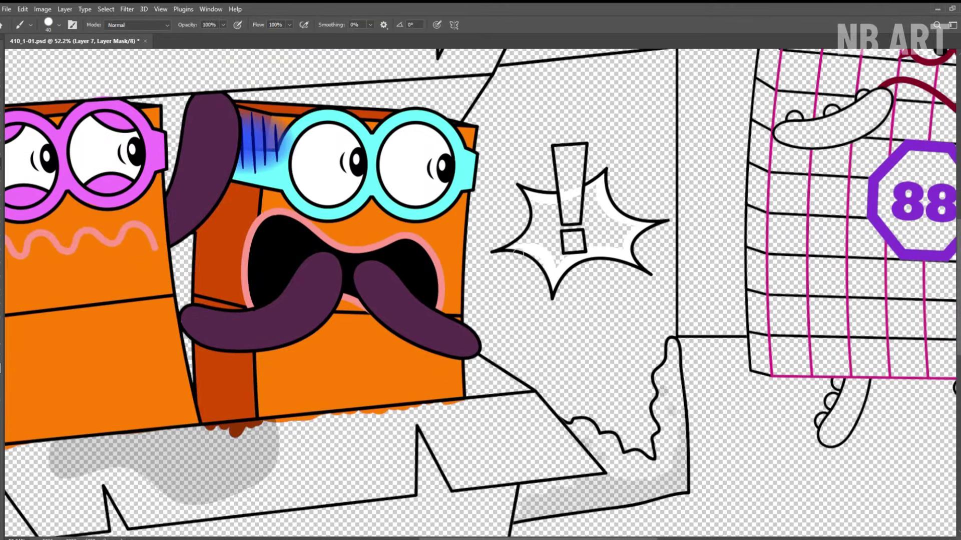
pyautogui.moveTo(539, 203)
pyautogui.mouseDown()
pyautogui.moveTo(557, 264)
pyautogui.moveTo(604, 196)
pyautogui.mouseUp()
# Paint the exclamation mark and its dot red, and save the file.
pyautogui.scroll(2, 638, 194)
pyautogui.hotkey('alt', '[')
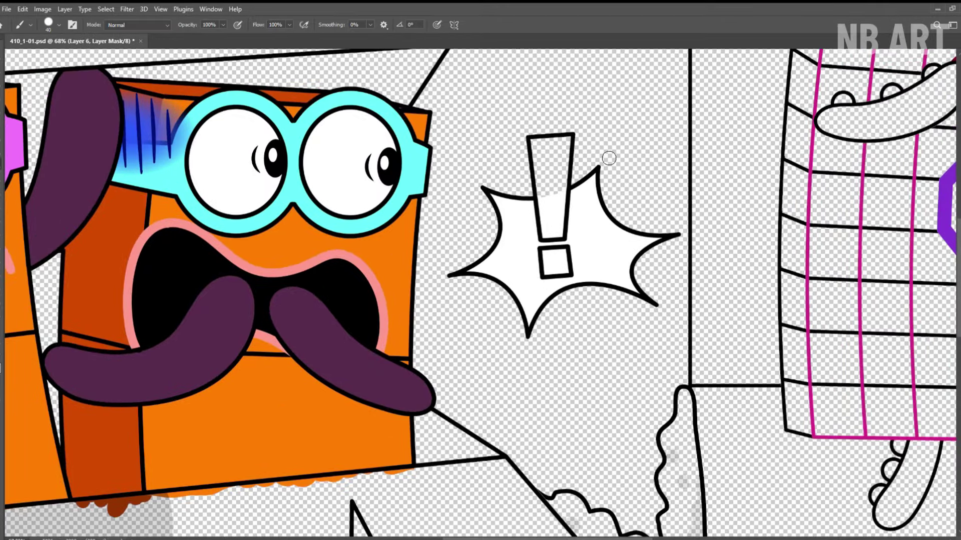
pyautogui.moveTo(538, 145)
pyautogui.mouseDown()
pyautogui.moveTo(561, 238)
pyautogui.moveTo(571, 139)
pyautogui.moveTo(553, 228)
pyautogui.mouseUp()
pyautogui.press('z')
pyautogui.hotkey('ctrl', '0')
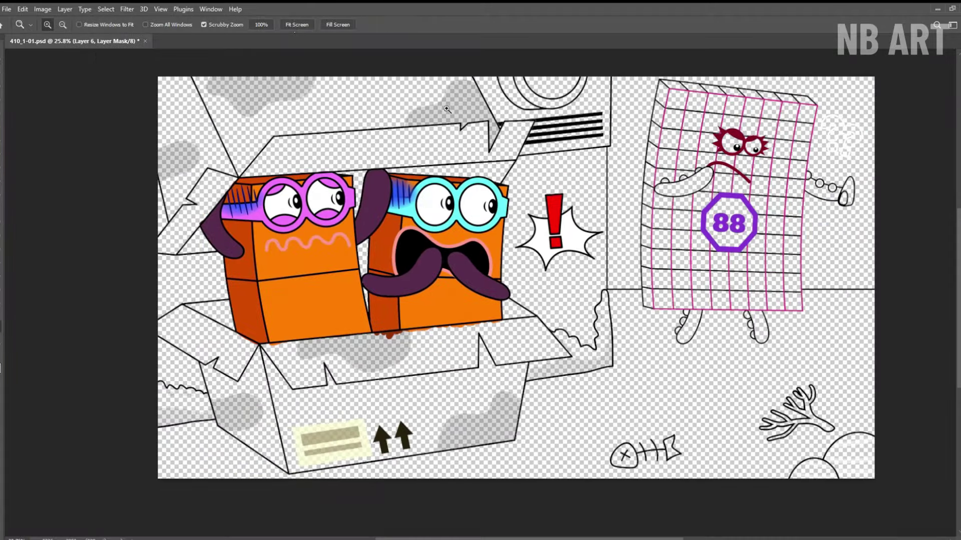
pyautogui.hotkey('ctrl', 's')
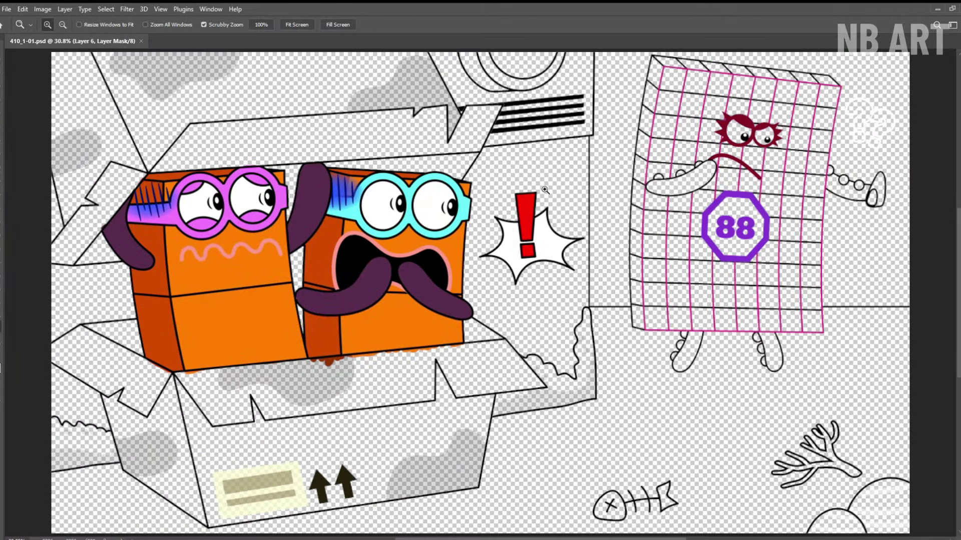
# Paint the front face of the tall gridded 88 character light pink, leaving its top row of blocks unpainted.
pyautogui.press('b')
pyautogui.moveTo(668, 105)
pyautogui.mouseDown()
pyautogui.moveTo(692, 158)
pyautogui.moveTo(765, 170)
pyautogui.moveTo(816, 213)
pyautogui.moveTo(690, 210)
pyautogui.moveTo(660, 300)
pyautogui.moveTo(790, 313)
pyautogui.moveTo(801, 274)
pyautogui.mouseUp()
pyautogui.hotkey('ctrl', 'space')
pyautogui.moveTo(769, 145)
pyautogui.mouseDown()
pyautogui.moveTo(801, 158)
pyautogui.moveTo(486, 191)
pyautogui.mouseUp()
pyautogui.press('space')
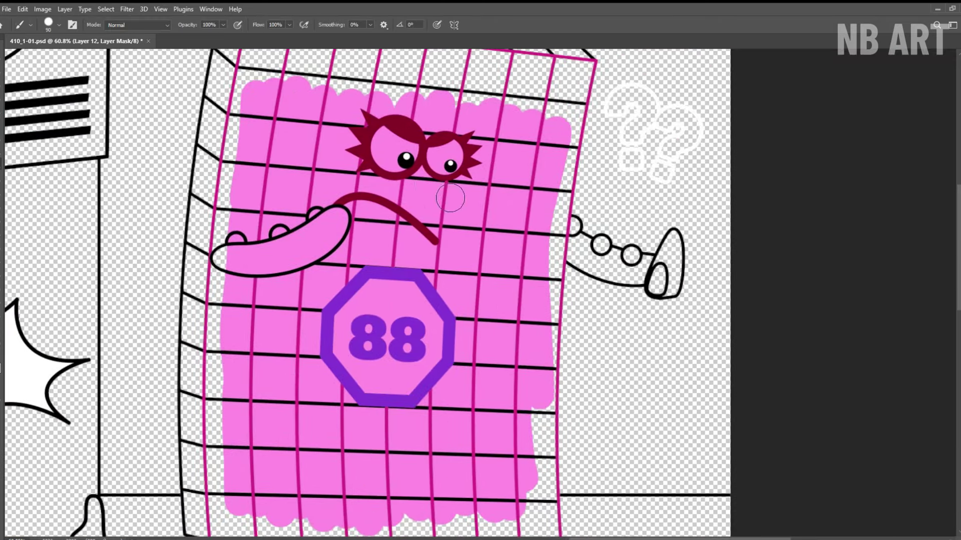
pyautogui.moveTo(246, 77)
pyautogui.mouseDown()
pyautogui.moveTo(295, 96)
pyautogui.moveTo(571, 112)
pyautogui.moveTo(550, 170)
pyautogui.moveTo(559, 362)
pyautogui.moveTo(534, 431)
pyautogui.moveTo(566, 302)
pyautogui.moveTo(579, 401)
pyautogui.moveTo(562, 333)
pyautogui.moveTo(375, 388)
pyautogui.moveTo(307, 375)
pyautogui.moveTo(235, 248)
pyautogui.moveTo(245, 153)
pyautogui.moveTo(246, 389)
pyautogui.mouseUp()
pyautogui.press('space')
pyautogui.press('space')
pyautogui.moveTo(240, 328); pyautogui.dragTo(252, 210)
pyautogui.hotkey('ctrl', 'space')
pyautogui.moveTo(428, 306); pyautogui.dragTo(276, 68)
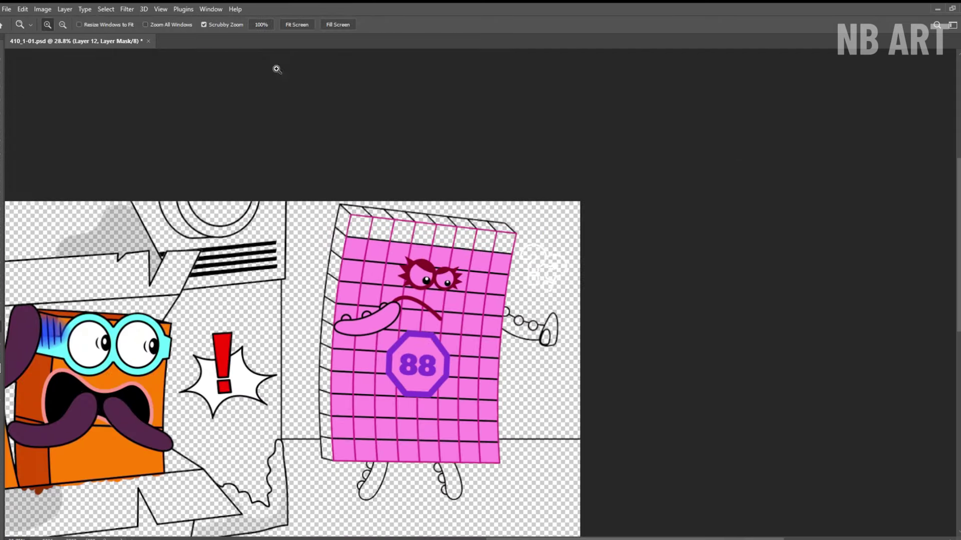
# Paint the top row of blocks on the 88 character deep pink and fill its eyes white.
pyautogui.hotkey('ctrl', '0')
pyautogui.press('b')
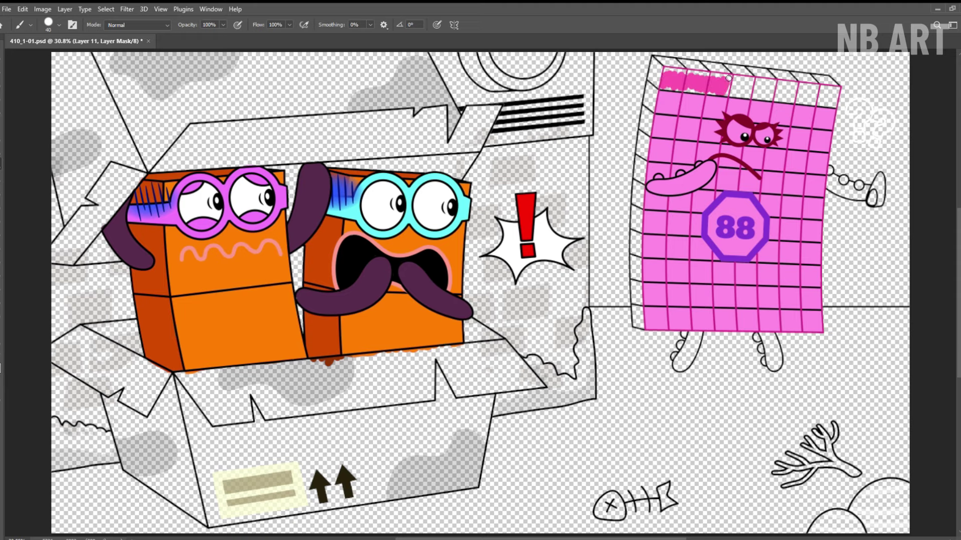
pyautogui.moveTo(817, 88); pyautogui.dragTo(828, 98)
pyautogui.hotkey('ctrl', 'space')
pyautogui.moveTo(816, 79); pyautogui.dragTo(866, 80)
pyautogui.press('space')
pyautogui.moveTo(865, 80); pyautogui.dragTo(709, 123)
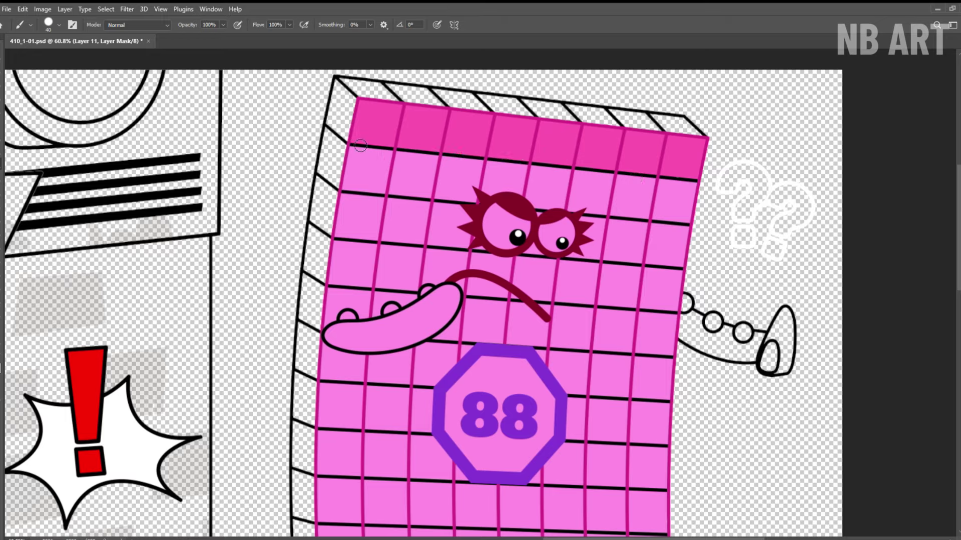
pyautogui.scroll(2, 537, 243)
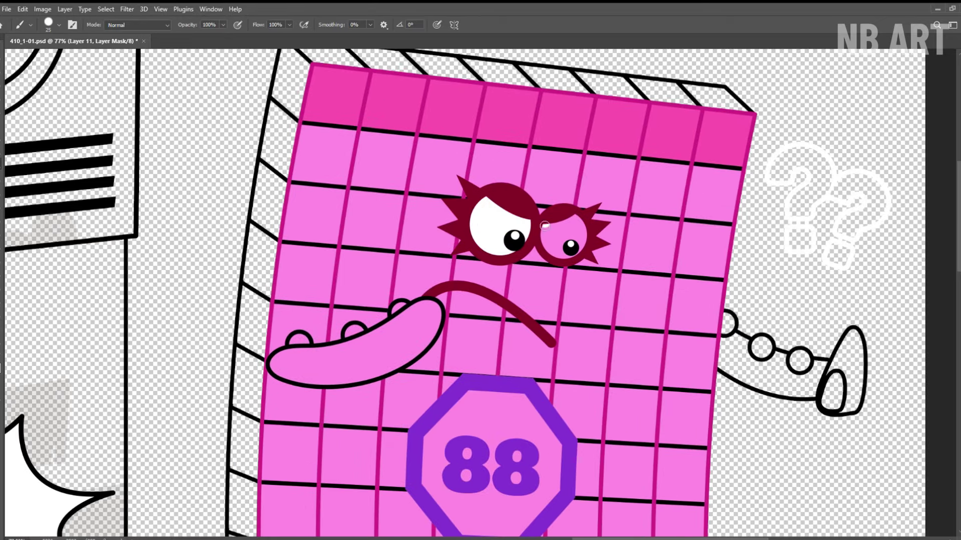
pyautogui.moveTo(562, 234); pyautogui.dragTo(550, 240)
# Paint both of the 88 character's arms dark maroon and their round studs magenta.
pyautogui.press('space')
pyautogui.moveTo(360, 350); pyautogui.dragTo(478, 258)
pyautogui.press(']')
pyautogui.press(']')
pyautogui.moveTo(394, 272); pyautogui.dragTo(505, 246)
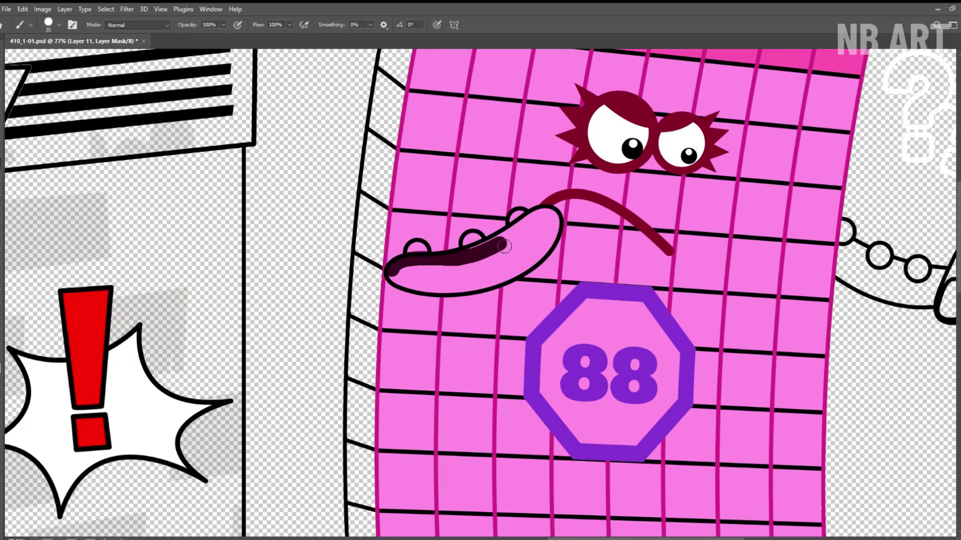
pyautogui.moveTo(559, 223)
pyautogui.mouseDown()
pyautogui.moveTo(400, 278)
pyautogui.moveTo(546, 226)
pyautogui.mouseUp()
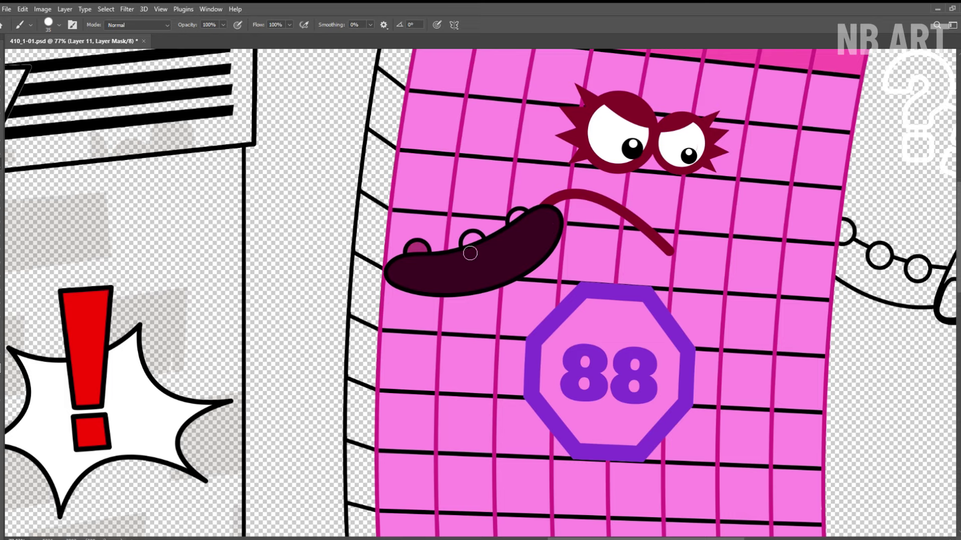
pyautogui.press('space')
pyautogui.moveTo(847, 231)
pyautogui.mouseDown()
pyautogui.moveTo(613, 186)
pyautogui.moveTo(669, 249)
pyautogui.mouseUp()
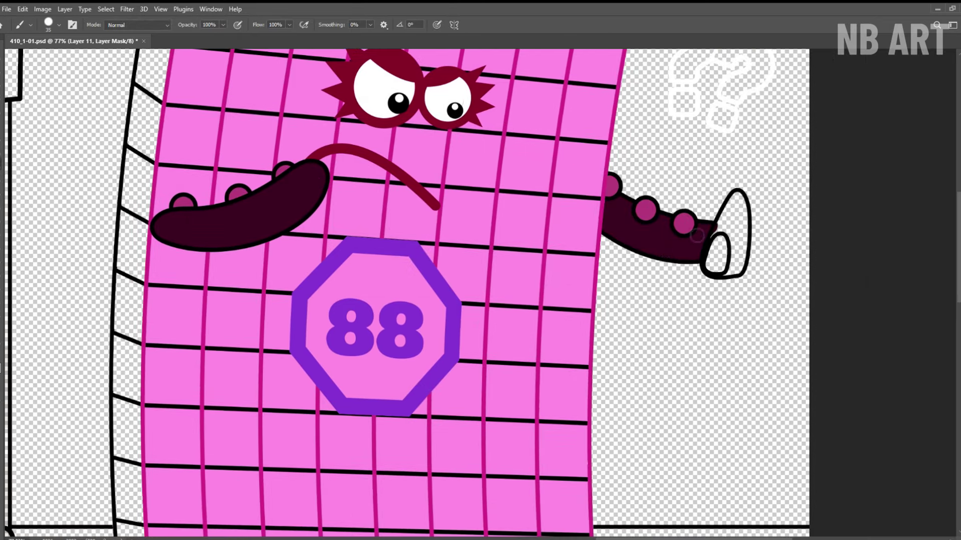
# Paint the horn shape at the end of the 88 character's outstretched arm orange with a dark brown opening.
pyautogui.hotkey('alt', '[')
pyautogui.hotkey('ctrl', 'space')
pyautogui.moveTo(752, 228); pyautogui.dragTo(780, 241)
pyautogui.moveTo(708, 245)
pyautogui.mouseDown()
pyautogui.moveTo(735, 295)
pyautogui.moveTo(716, 225)
pyautogui.mouseUp()
pyautogui.hotkey('ctrl', 'space')
pyautogui.moveTo(694, 149); pyautogui.dragTo(600, 153)
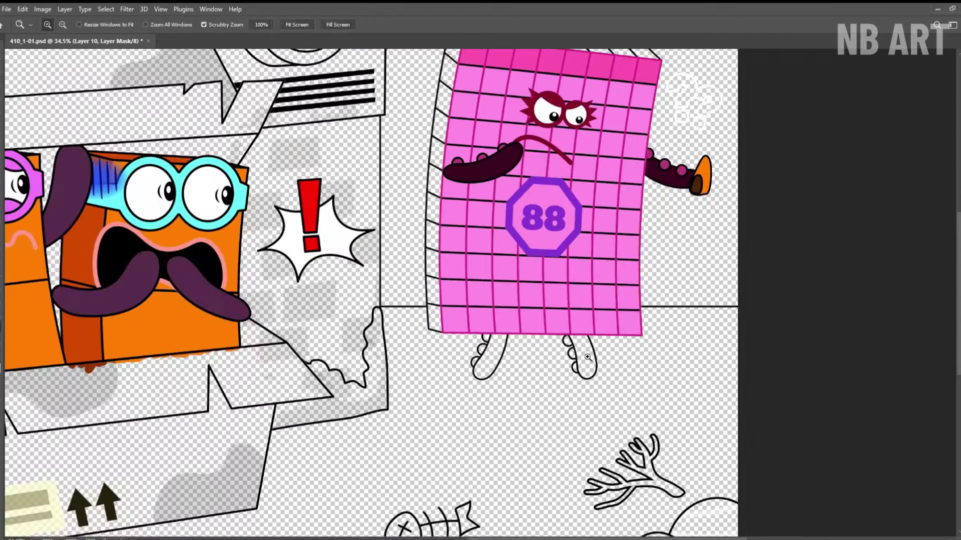
# Paint both of the 88 character's legs dark maroon and their round studs magenta, and save the file.
pyautogui.moveTo(574, 367); pyautogui.dragTo(666, 350)
pyautogui.hotkey('alt', ']')
pyautogui.moveTo(570, 301)
pyautogui.mouseDown()
pyautogui.moveTo(582, 340)
pyautogui.moveTo(596, 303)
pyautogui.moveTo(571, 321)
pyautogui.mouseUp()
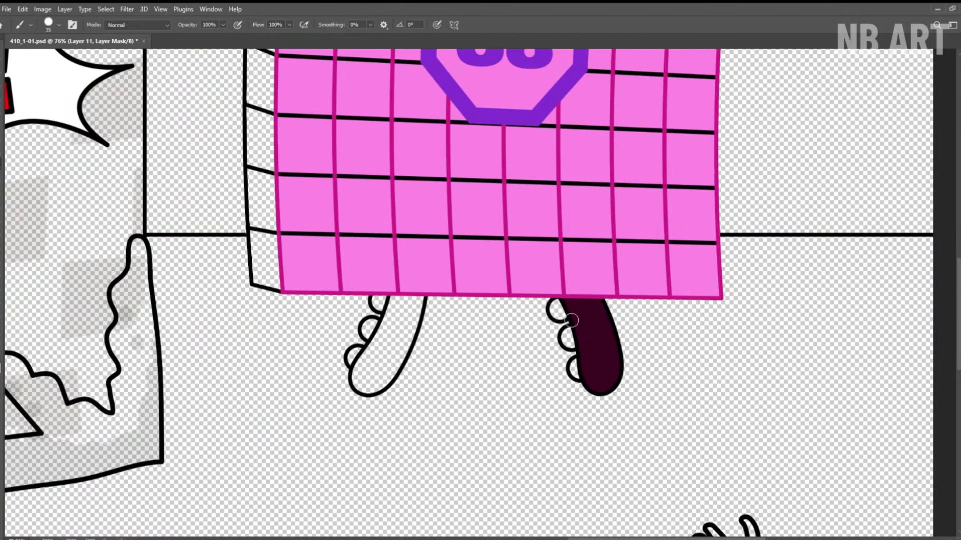
pyautogui.moveTo(359, 385); pyautogui.dragTo(363, 376)
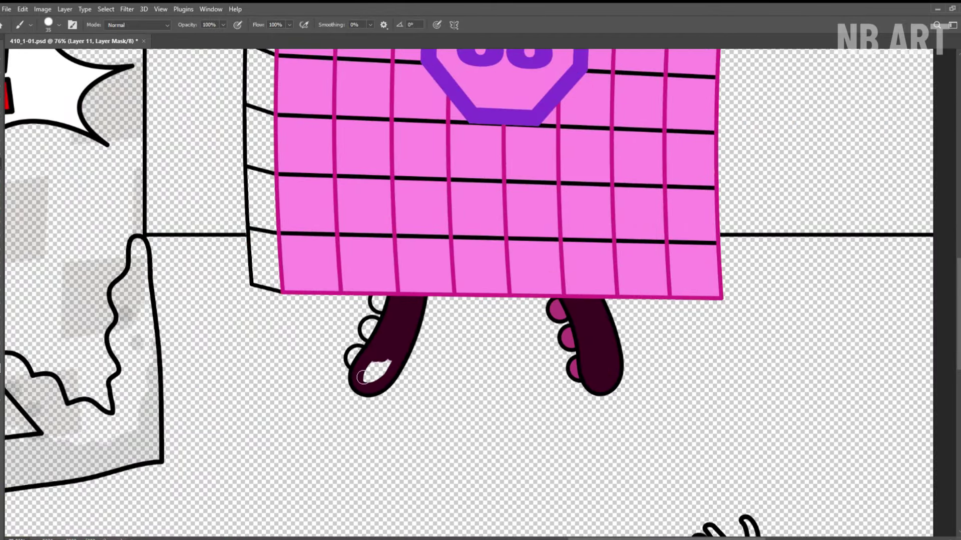
pyautogui.moveTo(378, 344); pyautogui.dragTo(394, 324)
pyautogui.press('z')
pyautogui.hotkey('ctrl', '0')
pyautogui.hotkey('ctrl', 's')
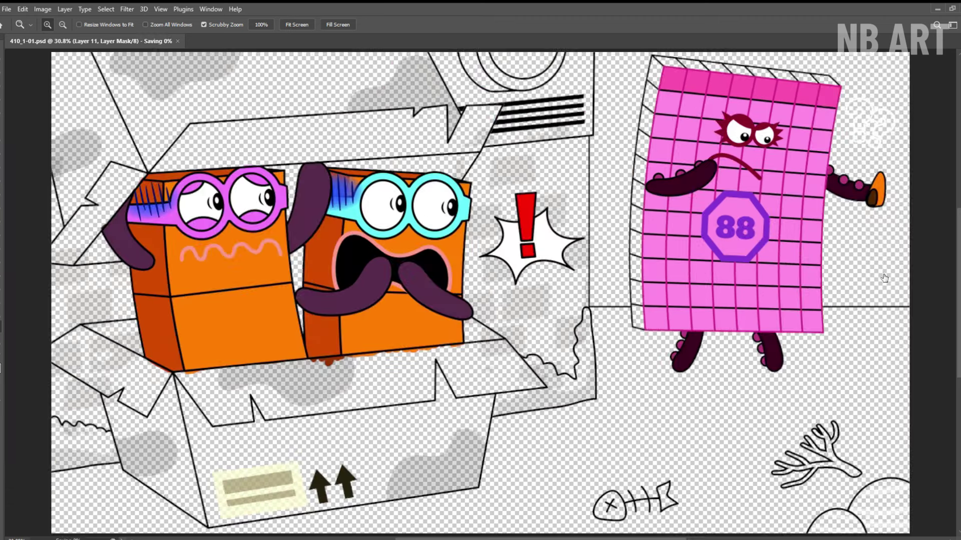
# Paint the narrow side face of the 88 character purple-magenta from its base up to the top block.
pyautogui.press('b')
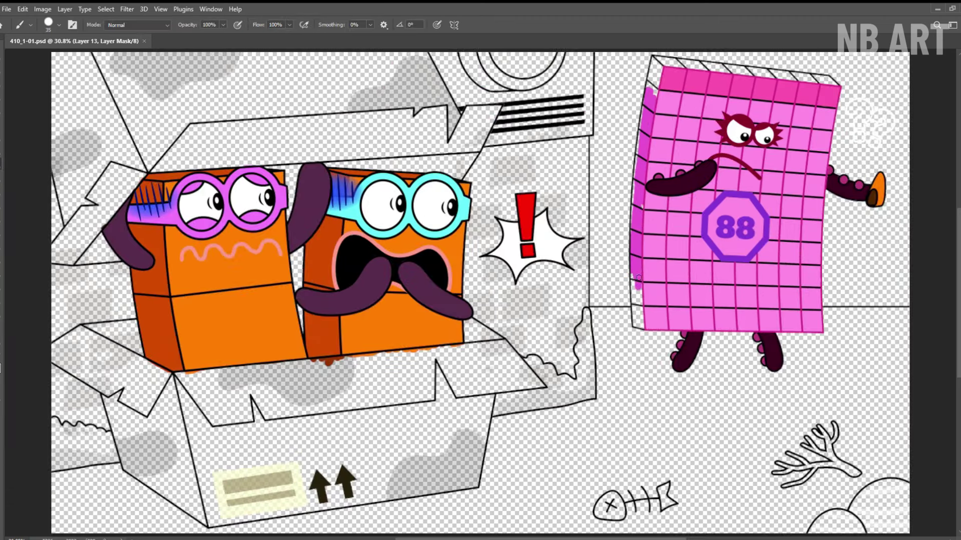
pyautogui.moveTo(601, 282); pyautogui.dragTo(649, 282)
pyautogui.moveTo(650, 282); pyautogui.dragTo(277, 326)
pyautogui.moveTo(321, 426); pyautogui.dragTo(309, 400)
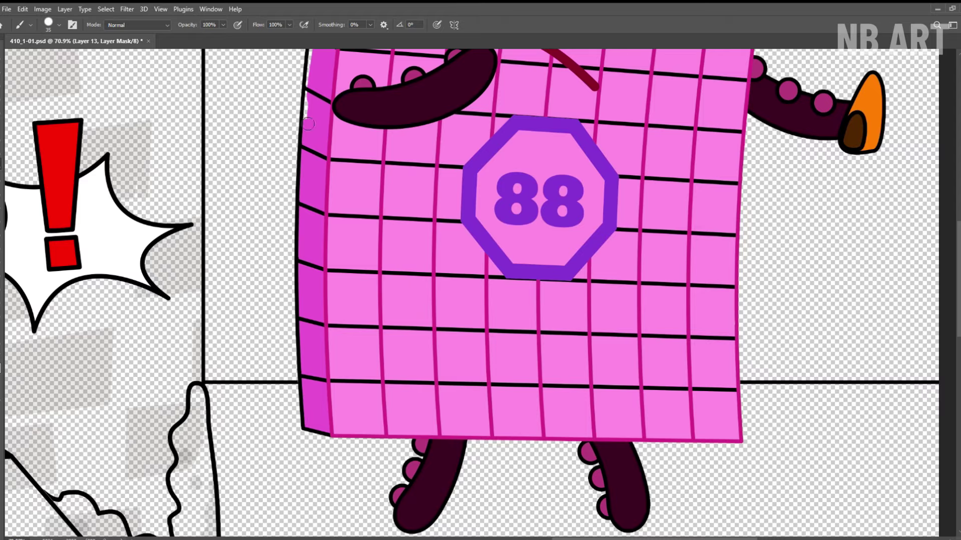
pyautogui.moveTo(328, 90); pyautogui.dragTo(265, 411)
pyautogui.moveTo(251, 360); pyautogui.dragTo(266, 250)
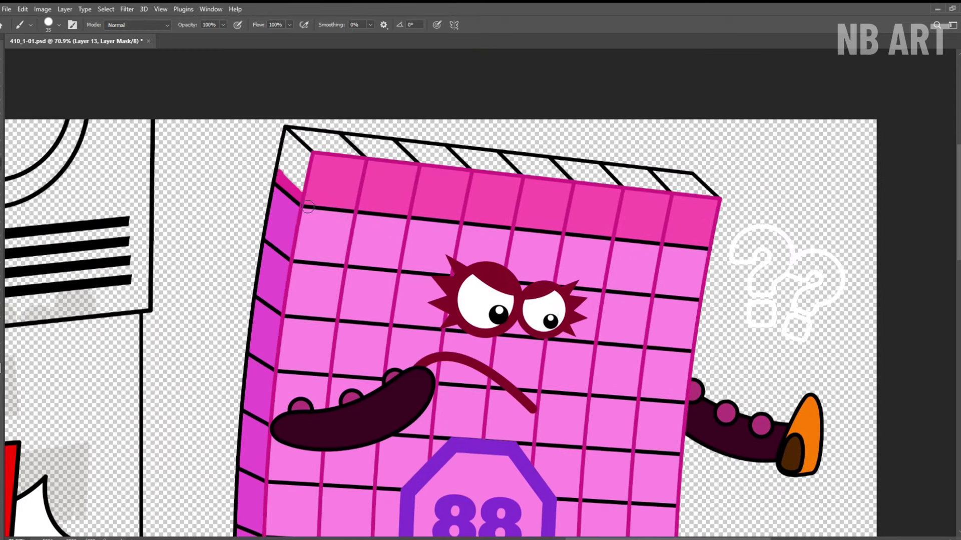
# Paint the 88 character's top face deep magenta and fill the inside of its octagon badge light purple.
pyautogui.moveTo(308, 207)
pyautogui.mouseDown()
pyautogui.moveTo(315, 137)
pyautogui.moveTo(575, 173)
pyautogui.moveTo(576, 185)
pyautogui.moveTo(525, 172)
pyautogui.mouseUp()
pyautogui.moveTo(509, 420); pyautogui.dragTo(460, 180)
pyautogui.moveTo(415, 217); pyautogui.dragTo(403, 231)
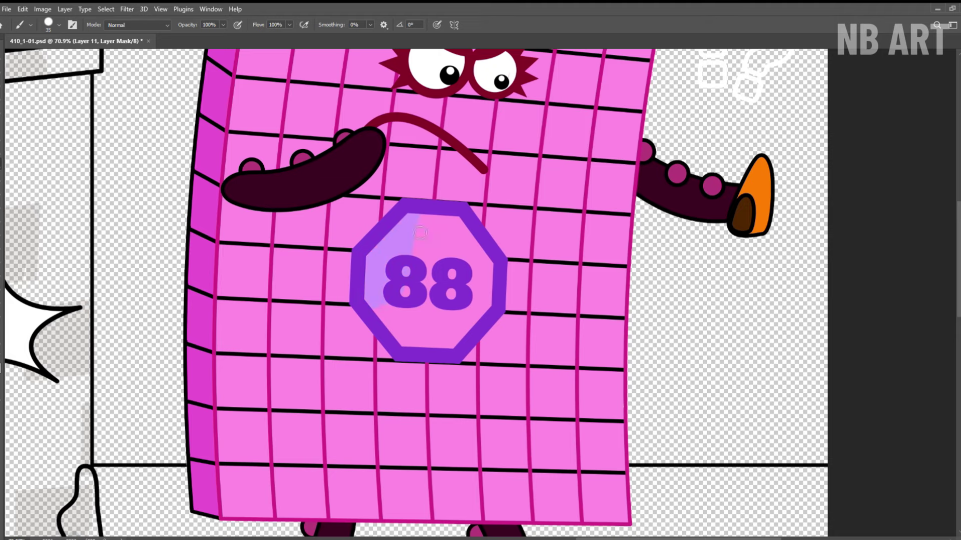
# Paint the two question marks beside the 88 character red and save the file.
pyautogui.moveTo(731, 81)
pyautogui.mouseDown()
pyautogui.moveTo(496, 290)
pyautogui.moveTo(478, 281)
pyautogui.mouseUp()
pyautogui.hotkey('alt', '[')
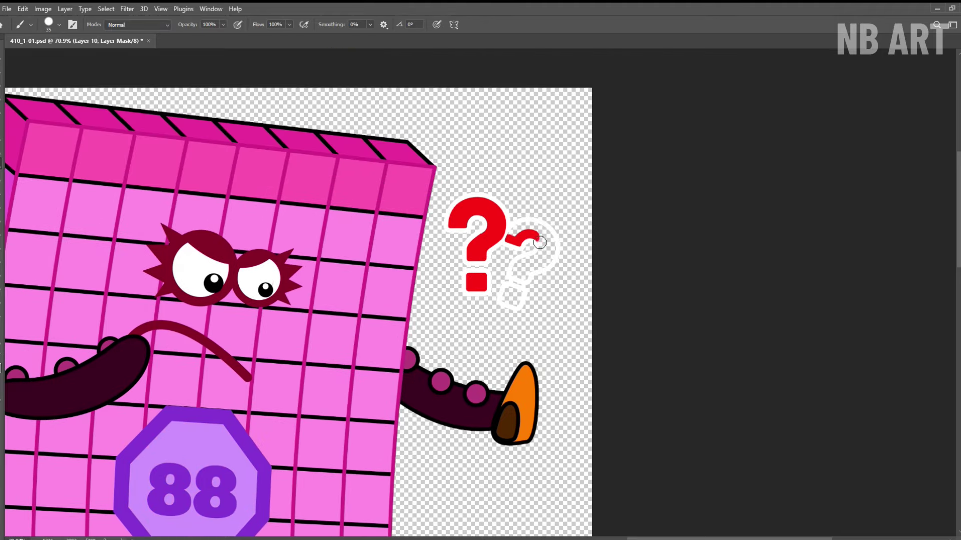
pyautogui.moveTo(511, 291); pyautogui.dragTo(514, 299)
pyautogui.press('z')
pyautogui.moveTo(504, 216); pyautogui.dragTo(420, 216)
pyautogui.hotkey('ctrl', '0')
pyautogui.hotkey('ctrl', 's')
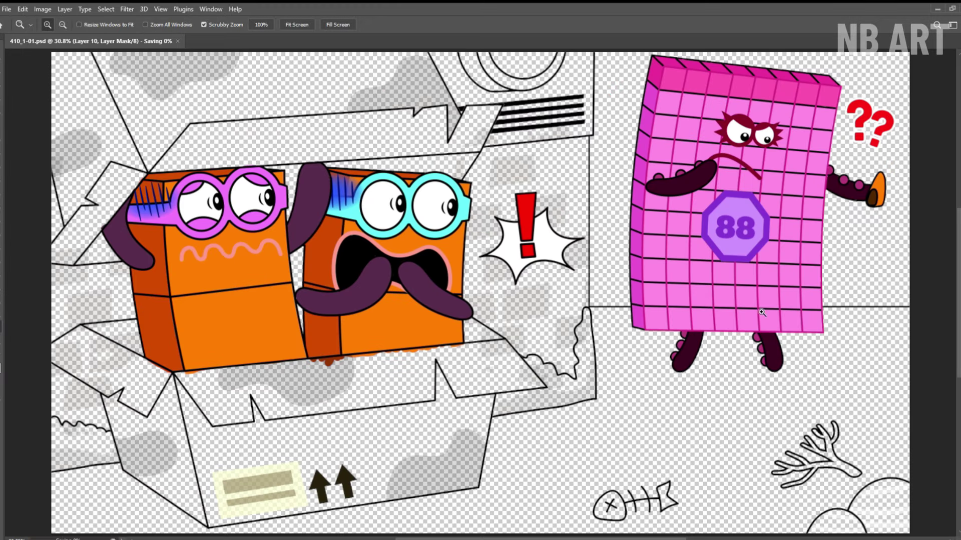
# Paint the large panel of the box's open lid tan yellow, including the area under its shaded patches.
pyautogui.click(891, 143)
pyautogui.press('b')
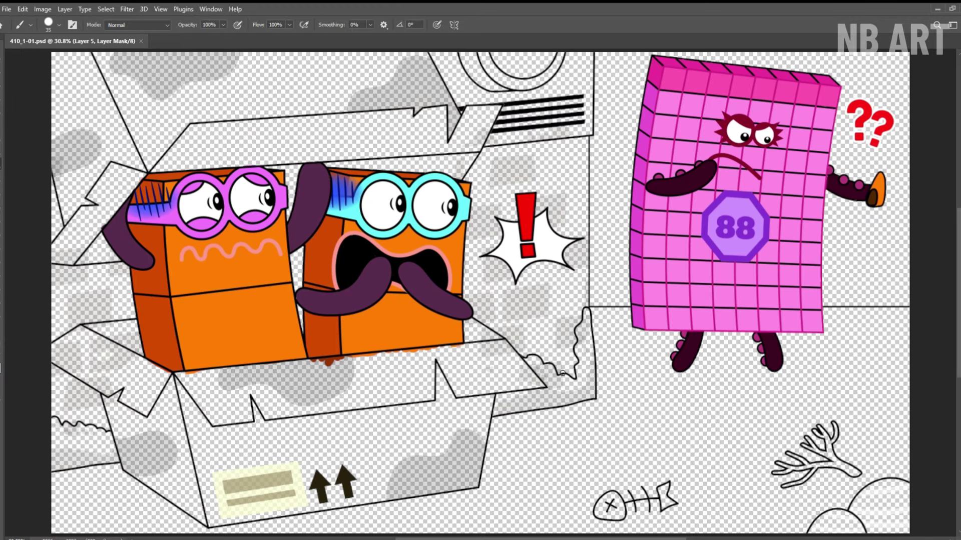
pyautogui.moveTo(129, 61)
pyautogui.mouseDown()
pyautogui.moveTo(153, 125)
pyautogui.moveTo(197, 60)
pyautogui.moveTo(248, 115)
pyautogui.moveTo(315, 66)
pyautogui.moveTo(370, 100)
pyautogui.moveTo(423, 90)
pyautogui.moveTo(427, 69)
pyautogui.mouseUp()
pyautogui.scroll(3, 427, 69)
pyautogui.moveTo(584, 170); pyautogui.dragTo(620, 291)
pyautogui.moveTo(590, 197); pyautogui.dragTo(837, 220)
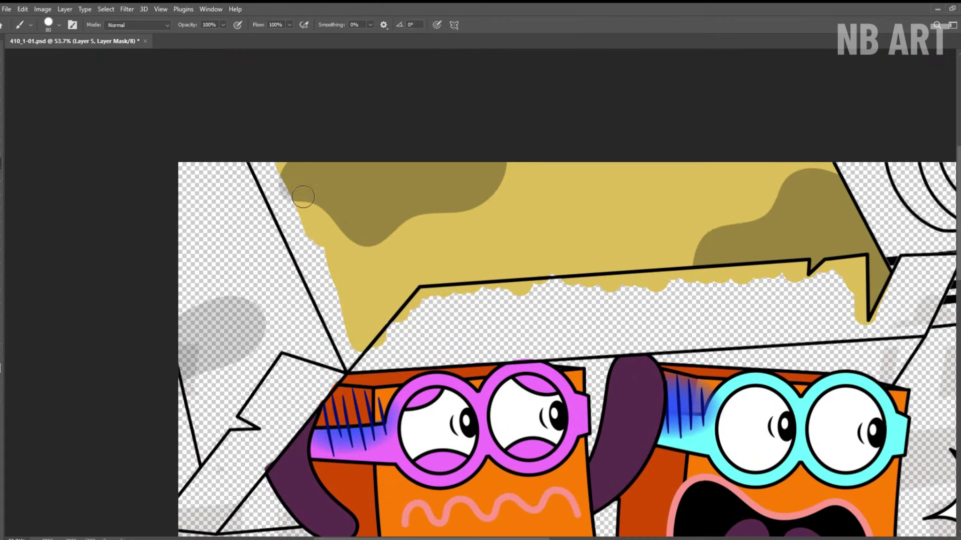
pyautogui.moveTo(300, 194)
pyautogui.mouseDown()
pyautogui.moveTo(291, 218)
pyautogui.moveTo(347, 341)
pyautogui.mouseUp()
# Paint the side panel of the box lid golden brown and its small torn side flap darker brown.
pyautogui.moveTo(284, 244); pyautogui.dragTo(387, 176)
pyautogui.moveTo(345, 103)
pyautogui.mouseDown()
pyautogui.moveTo(278, 163)
pyautogui.moveTo(376, 202)
pyautogui.moveTo(367, 322)
pyautogui.moveTo(294, 292)
pyautogui.moveTo(360, 245)
pyautogui.moveTo(407, 276)
pyautogui.mouseUp()
pyautogui.moveTo(328, 223); pyautogui.dragTo(299, 94)
pyautogui.hotkey('alt', '[')
pyautogui.moveTo(361, 164)
pyautogui.mouseDown()
pyautogui.moveTo(265, 317)
pyautogui.moveTo(345, 235)
pyautogui.moveTo(365, 183)
pyautogui.moveTo(373, 198)
pyautogui.mouseUp()
pyautogui.moveTo(544, 155); pyautogui.dragTo(300, 241)
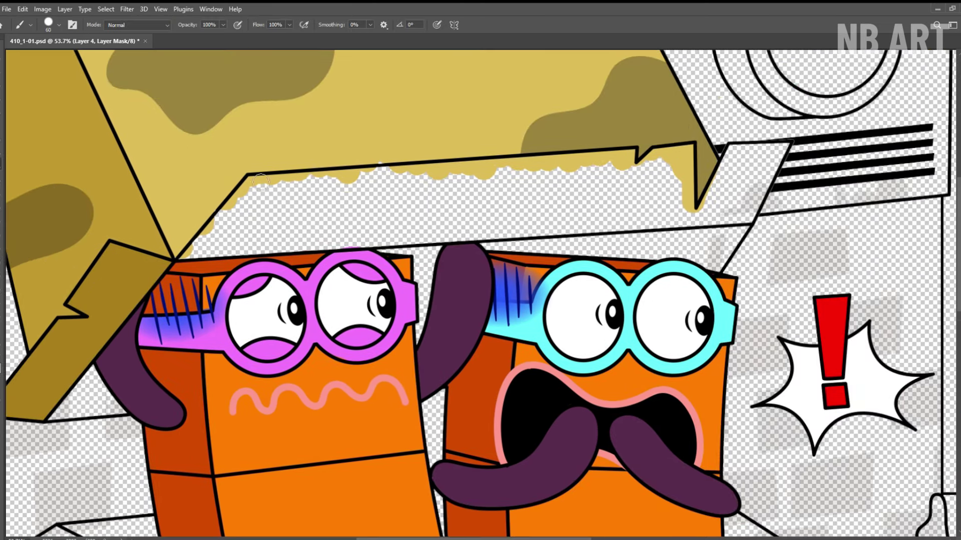
# Paint the lid's long torn front flap golden brown and the lid interior showing beneath it dark olive brown.
pyautogui.moveTo(260, 181)
pyautogui.mouseDown()
pyautogui.moveTo(391, 245)
pyautogui.moveTo(410, 215)
pyautogui.moveTo(465, 178)
pyautogui.moveTo(364, 200)
pyautogui.moveTo(501, 246)
pyautogui.moveTo(725, 220)
pyautogui.moveTo(758, 150)
pyautogui.mouseUp()
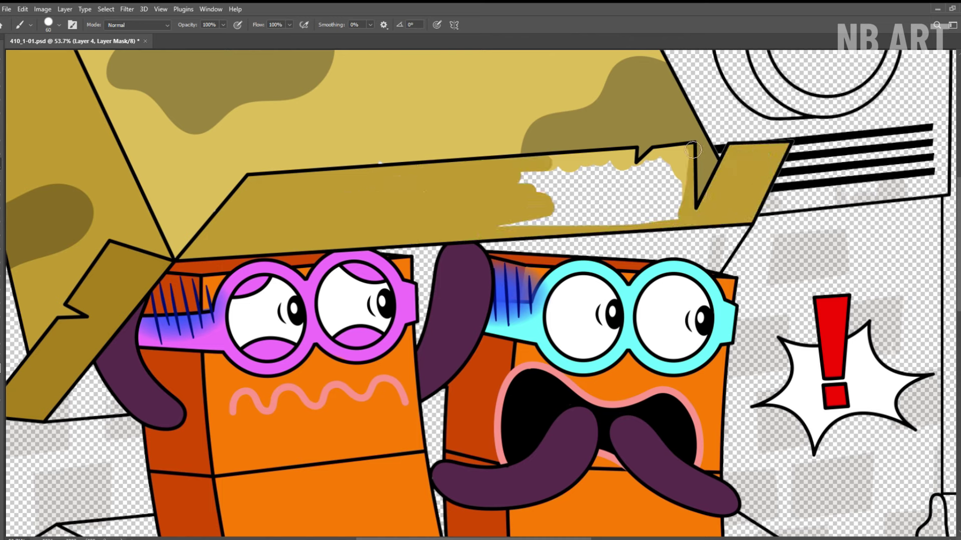
pyautogui.moveTo(693, 150)
pyautogui.mouseDown()
pyautogui.moveTo(525, 180)
pyautogui.moveTo(680, 225)
pyautogui.mouseUp()
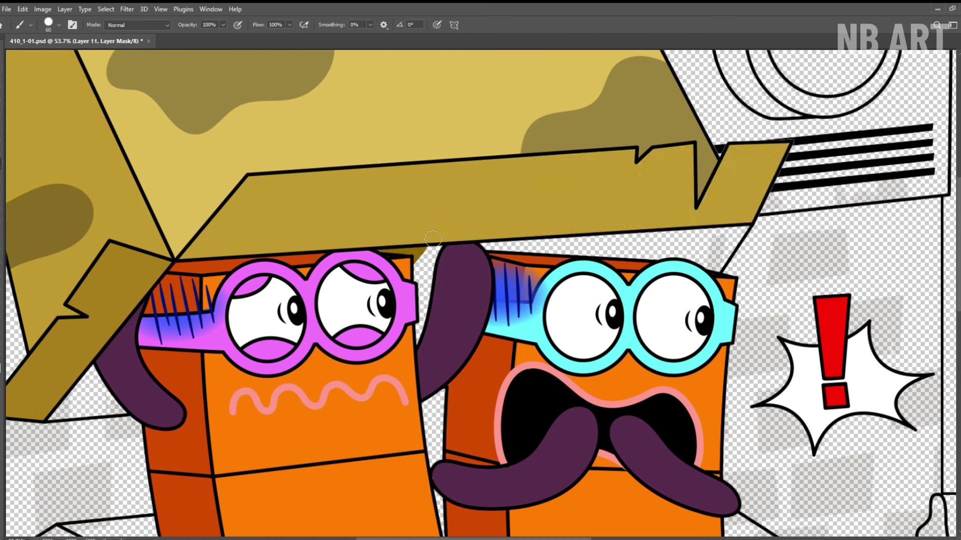
pyautogui.moveTo(433, 239)
pyautogui.mouseDown()
pyautogui.moveTo(416, 336)
pyautogui.moveTo(725, 240)
pyautogui.moveTo(668, 264)
pyautogui.mouseUp()
pyautogui.moveTo(118, 374)
pyautogui.mouseDown()
pyautogui.moveTo(58, 418)
pyautogui.moveTo(145, 399)
pyautogui.mouseUp()
# Paint the visible inside corners of the lower box, on either side of the orange characters, dark olive brown.
pyautogui.press('z')
pyautogui.moveTo(538, 243)
pyautogui.mouseDown()
pyautogui.moveTo(431, 243)
pyautogui.moveTo(480, 243)
pyautogui.mouseUp()
pyautogui.press(']')
pyautogui.moveTo(283, 206); pyautogui.dragTo(250, 215)
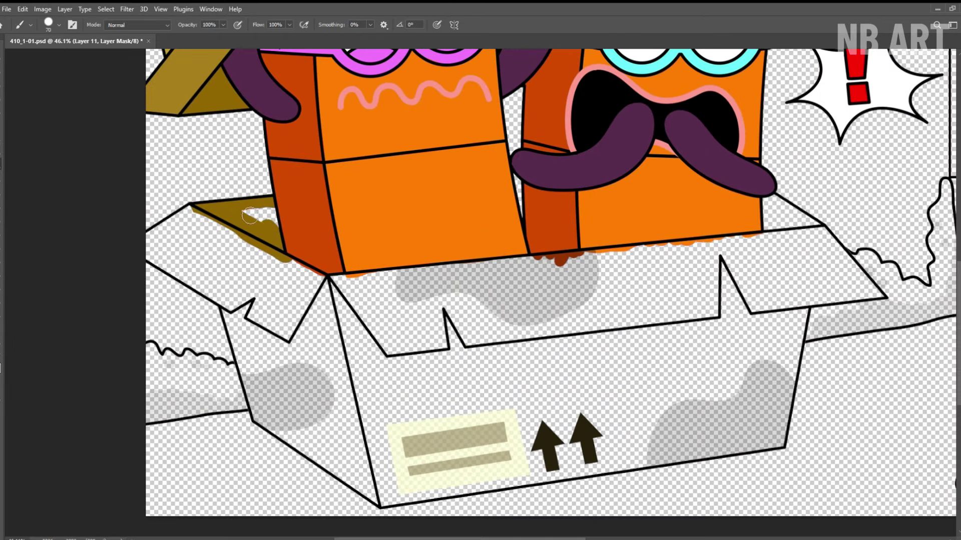
pyautogui.moveTo(774, 196); pyautogui.dragTo(781, 223)
# Paint the lower box's long torn front flap pale tan and its side face golden brown.
pyautogui.press('space')
pyautogui.moveTo(678, 270); pyautogui.dragTo(594, 264)
pyautogui.hotkey('alt', '[')
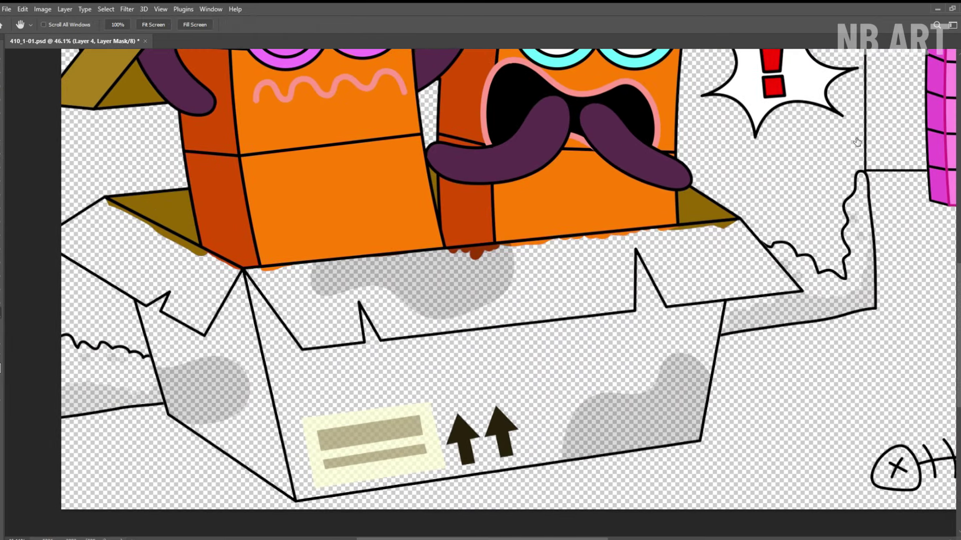
pyautogui.moveTo(732, 225)
pyautogui.mouseDown()
pyautogui.moveTo(790, 288)
pyautogui.moveTo(649, 242)
pyautogui.moveTo(751, 260)
pyautogui.moveTo(505, 245)
pyautogui.moveTo(346, 265)
pyautogui.moveTo(326, 281)
pyautogui.moveTo(353, 273)
pyautogui.moveTo(606, 311)
pyautogui.moveTo(583, 258)
pyautogui.moveTo(495, 318)
pyautogui.moveTo(408, 300)
pyautogui.moveTo(368, 281)
pyautogui.mouseUp()
pyautogui.press('space')
pyautogui.moveTo(223, 281); pyautogui.dragTo(370, 317)
pyautogui.moveTo(384, 309); pyautogui.dragTo(279, 262)
pyautogui.moveTo(217, 285)
pyautogui.mouseDown()
pyautogui.moveTo(358, 362)
pyautogui.moveTo(336, 321)
pyautogui.moveTo(238, 287)
pyautogui.moveTo(233, 268)
pyautogui.mouseUp()
# Paint the lower box's front face and its torn side flap tan yellow.
pyautogui.press('space')
pyautogui.moveTo(835, 277); pyautogui.dragTo(760, 192)
pyautogui.hotkey('alt', ']')
pyautogui.moveTo(216, 255)
pyautogui.mouseDown()
pyautogui.moveTo(318, 411)
pyautogui.moveTo(320, 291)
pyautogui.moveTo(248, 257)
pyautogui.moveTo(324, 413)
pyautogui.moveTo(325, 303)
pyautogui.mouseUp()
pyautogui.moveTo(382, 281)
pyautogui.mouseDown()
pyautogui.moveTo(258, 269)
pyautogui.moveTo(236, 360)
pyautogui.moveTo(315, 268)
pyautogui.moveTo(371, 268)
pyautogui.moveTo(455, 361)
pyautogui.moveTo(550, 350)
pyautogui.moveTo(605, 286)
pyautogui.moveTo(650, 325)
pyautogui.moveTo(624, 382)
pyautogui.moveTo(248, 429)
pyautogui.moveTo(313, 356)
pyautogui.moveTo(400, 391)
pyautogui.moveTo(506, 382)
pyautogui.moveTo(636, 351)
pyautogui.mouseUp()
pyautogui.press('z')
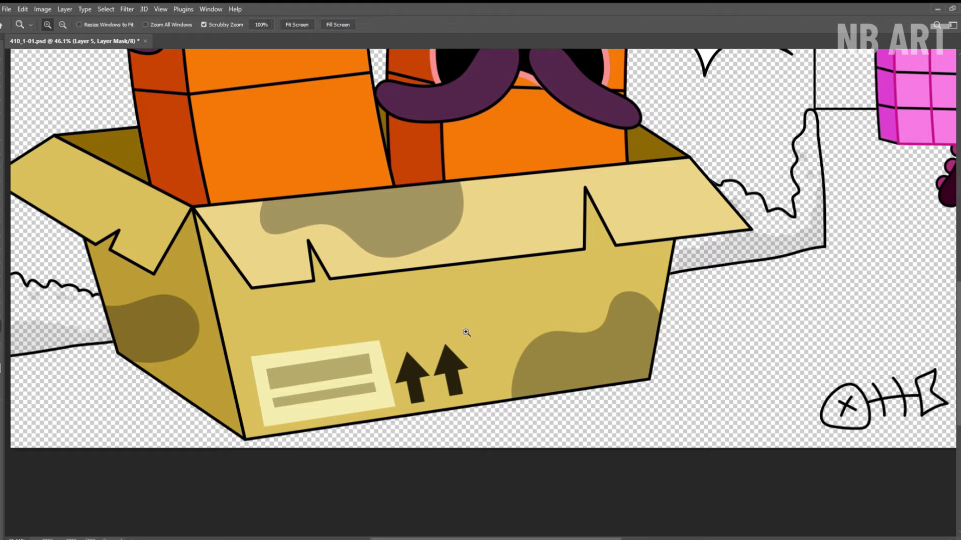
pyautogui.click(313, 26)
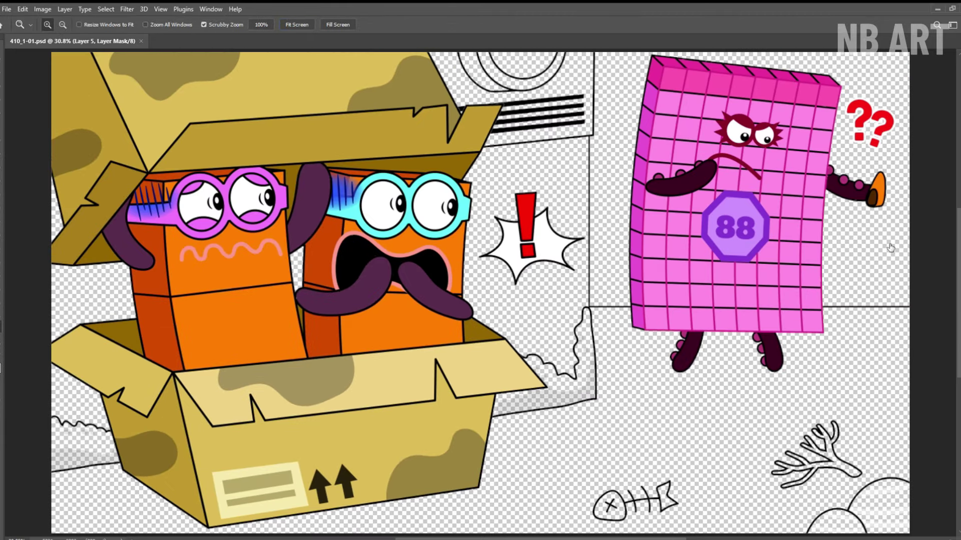
# Paint the casing of the vented unit above the box blue-grey and its round fan parts darker blue.
pyautogui.press('b')
pyautogui.moveTo(437, 89)
pyautogui.mouseDown()
pyautogui.moveTo(525, 125)
pyautogui.moveTo(575, 115)
pyautogui.mouseUp()
pyautogui.scroll(2, 575, 115)
pyautogui.moveTo(561, 162)
pyautogui.mouseDown()
pyautogui.moveTo(575, 240)
pyautogui.moveTo(463, 231)
pyautogui.mouseUp()
pyautogui.press('z')
pyautogui.moveTo(505, 124); pyautogui.dragTo(566, 126)
pyautogui.press('b')
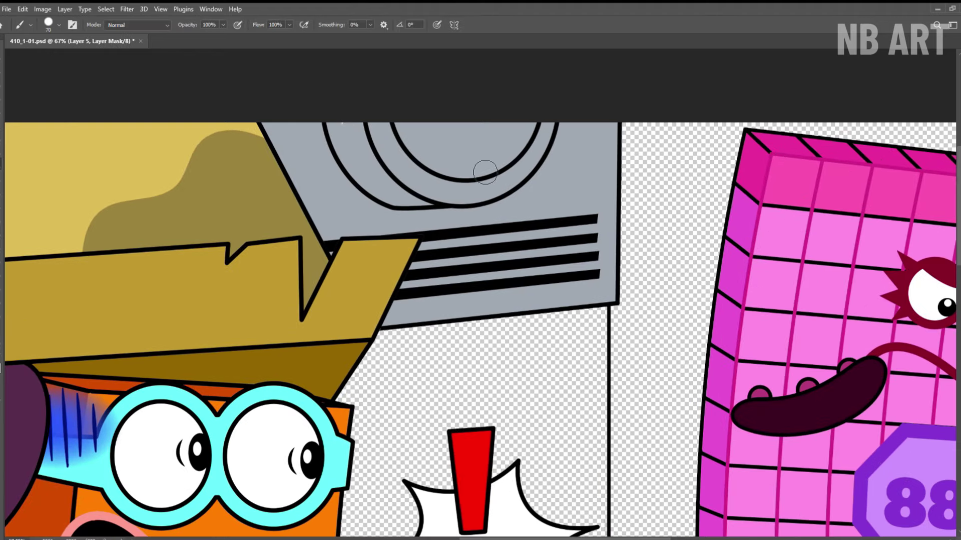
pyautogui.moveTo(408, 130)
pyautogui.mouseDown()
pyautogui.moveTo(478, 173)
pyautogui.moveTo(484, 133)
pyautogui.moveTo(446, 153)
pyautogui.mouseUp()
pyautogui.moveTo(365, 136)
pyautogui.mouseDown()
pyautogui.moveTo(431, 217)
pyautogui.moveTo(338, 134)
pyautogui.mouseUp()
# Paint the bush between the box and the 88 character green with a darker green base.
pyautogui.press('z')
pyautogui.moveTo(444, 169); pyautogui.dragTo(380, 170)
pyautogui.moveTo(482, 442); pyautogui.dragTo(455, 284)
pyautogui.press('h')
pyautogui.moveTo(513, 453); pyautogui.dragTo(583, 348)
pyautogui.press('b')
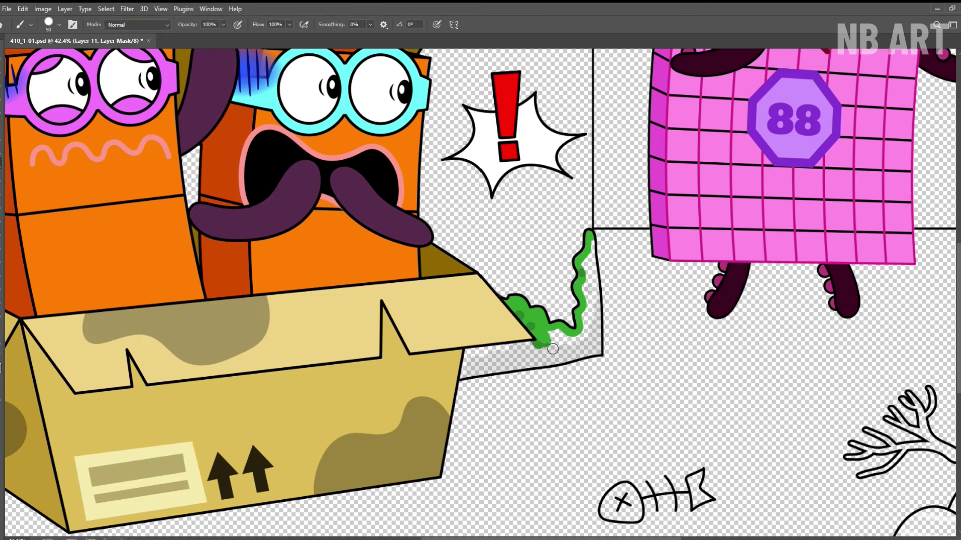
pyautogui.moveTo(552, 349); pyautogui.dragTo(594, 304)
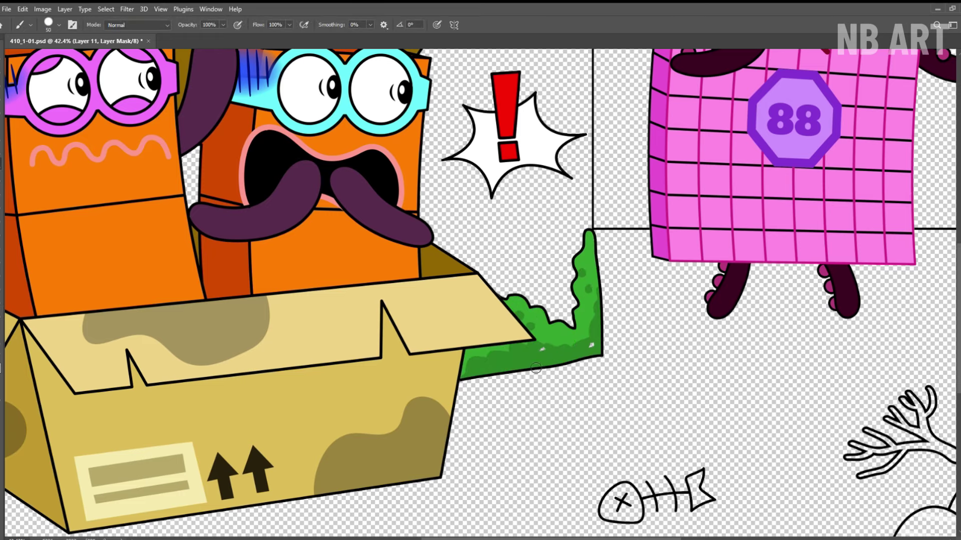
# Paint the small bush at the far side of the box green with a darker green base.
pyautogui.press('space')
pyautogui.moveTo(447, 336); pyautogui.dragTo(762, 289)
pyautogui.moveTo(173, 339); pyautogui.dragTo(182, 349)
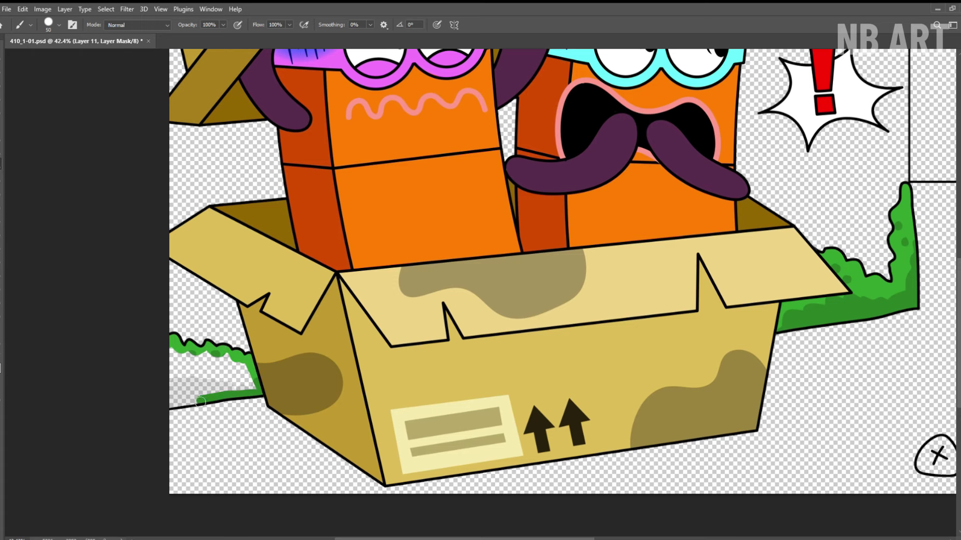
pyautogui.moveTo(200, 402)
pyautogui.mouseDown()
pyautogui.moveTo(210, 382)
pyautogui.moveTo(256, 377)
pyautogui.mouseUp()
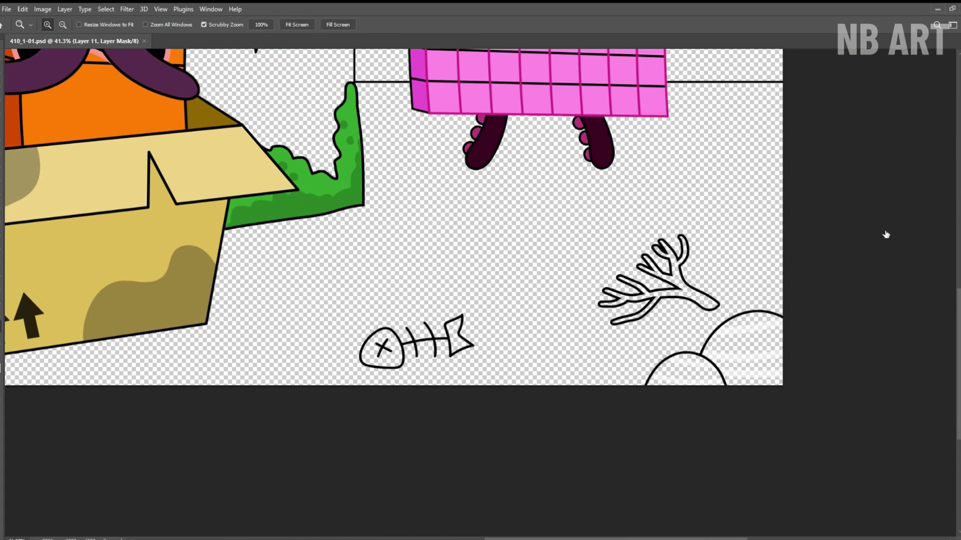
# Paint the fish skeleton's head and tail khaki and the bare branch brown.
pyautogui.moveTo(393, 337); pyautogui.dragTo(362, 360)
pyautogui.moveTo(703, 295)
pyautogui.mouseDown()
pyautogui.moveTo(530, 272)
pyautogui.moveTo(549, 273)
pyautogui.mouseUp()
pyautogui.moveTo(541, 286); pyautogui.dragTo(508, 226)
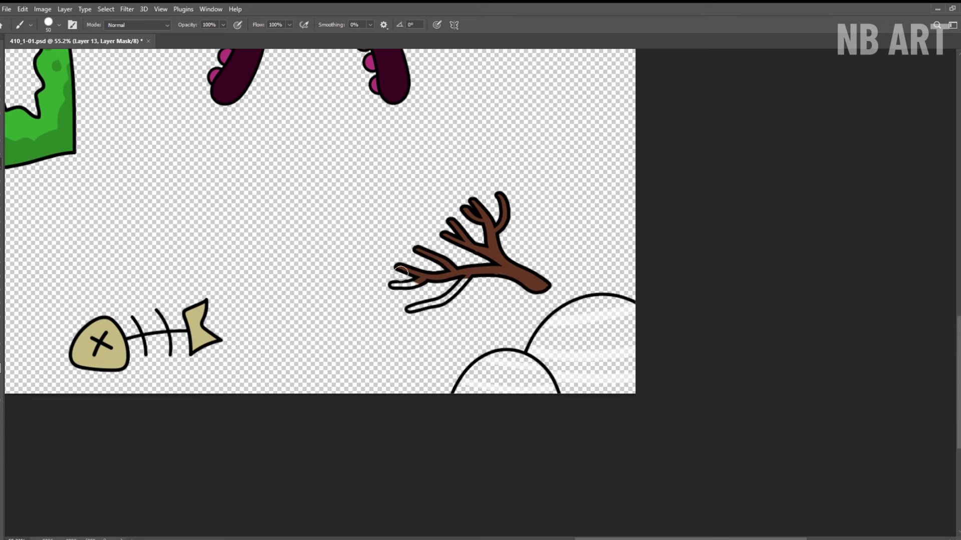
pyautogui.moveTo(401, 273); pyautogui.dragTo(463, 281)
# Paint the two rocks in the corner grey and save the file.
pyautogui.moveTo(575, 305); pyautogui.dragTo(467, 279)
pyautogui.moveTo(520, 278)
pyautogui.mouseDown()
pyautogui.moveTo(463, 284)
pyautogui.moveTo(478, 325)
pyautogui.moveTo(462, 315)
pyautogui.moveTo(404, 313)
pyautogui.moveTo(646, 372)
pyautogui.mouseUp()
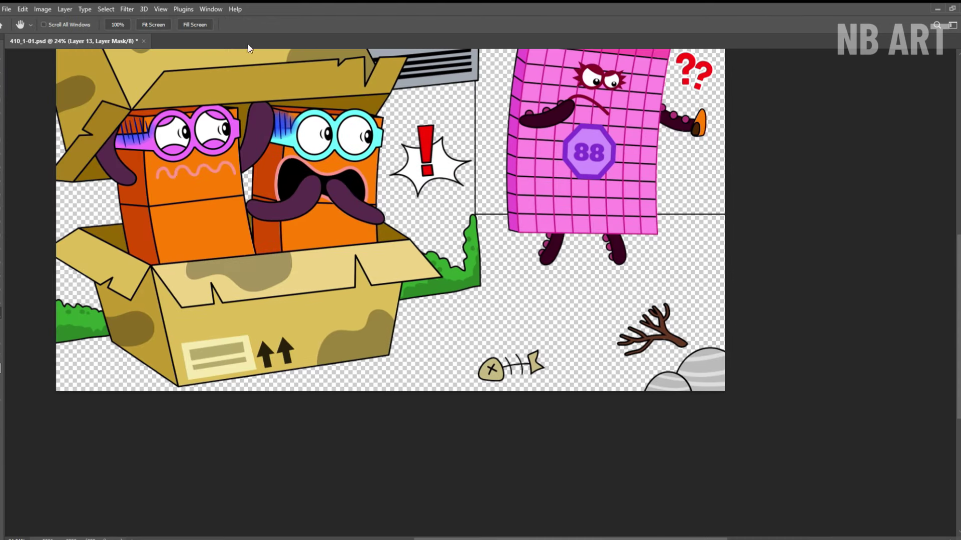
pyautogui.hotkey('ctrl', '0')
pyautogui.hotkey('ctrl', 's')
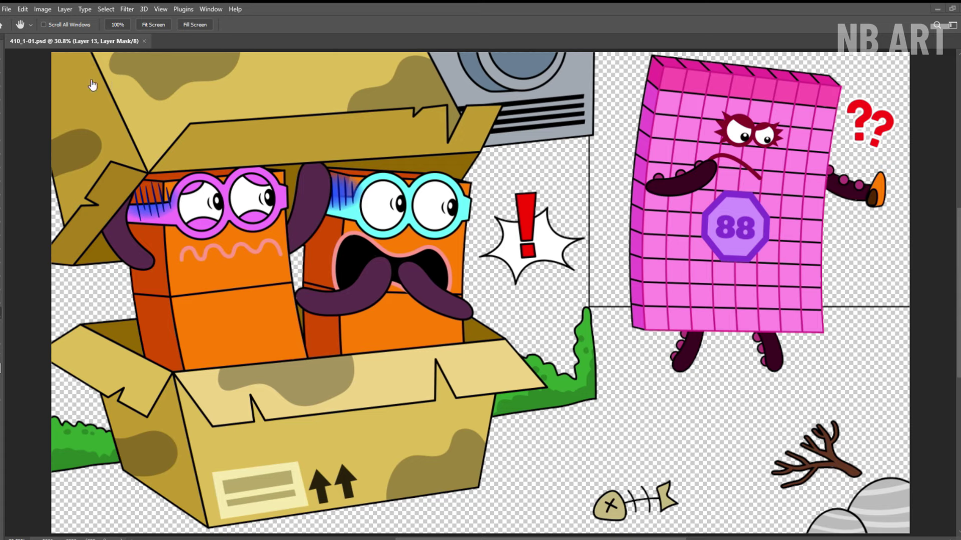
# Paint the wall behind the box and the orange characters brown.
pyautogui.press('b')
pyautogui.moveTo(57, 180); pyautogui.dragTo(76, 435)
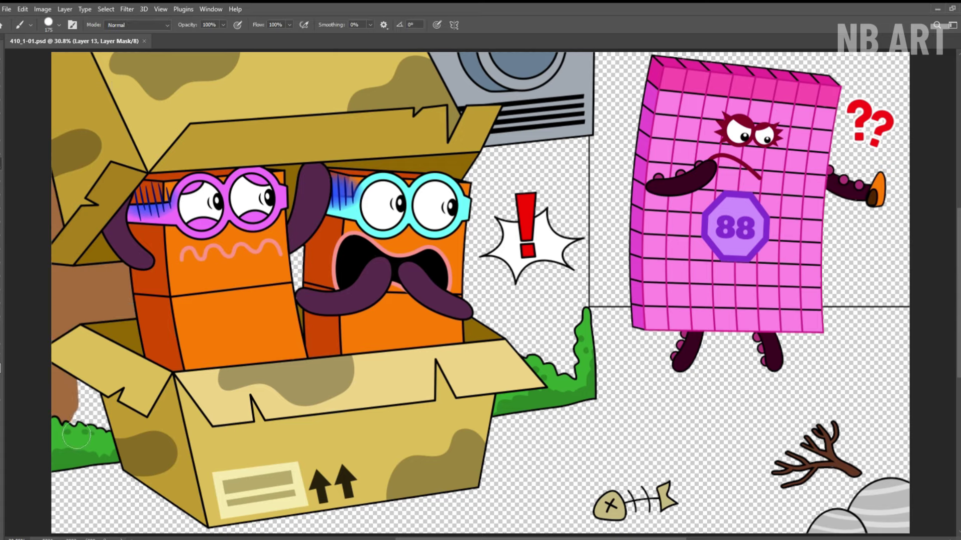
pyautogui.moveTo(462, 164)
pyautogui.mouseDown()
pyautogui.moveTo(547, 202)
pyautogui.moveTo(588, 152)
pyautogui.moveTo(588, 282)
pyautogui.moveTo(571, 369)
pyautogui.moveTo(529, 359)
pyautogui.moveTo(488, 225)
pyautogui.mouseUp()
pyautogui.press('z')
pyautogui.moveTo(519, 218); pyautogui.dragTo(490, 225)
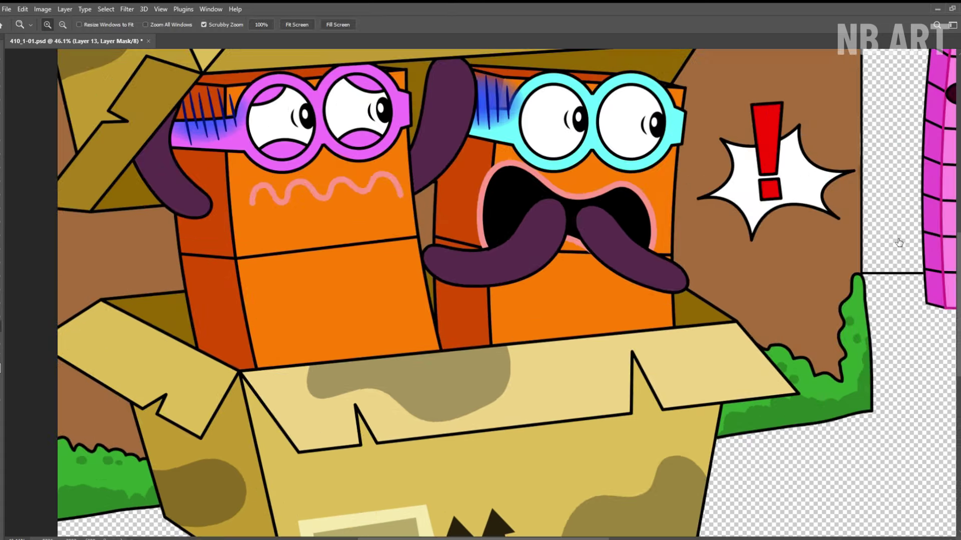
# Paint the scattered bricks on the brown wall darker brown and save the file.
pyautogui.moveTo(90, 250)
pyautogui.mouseDown()
pyautogui.moveTo(110, 300)
pyautogui.moveTo(100, 420)
pyautogui.mouseUp()
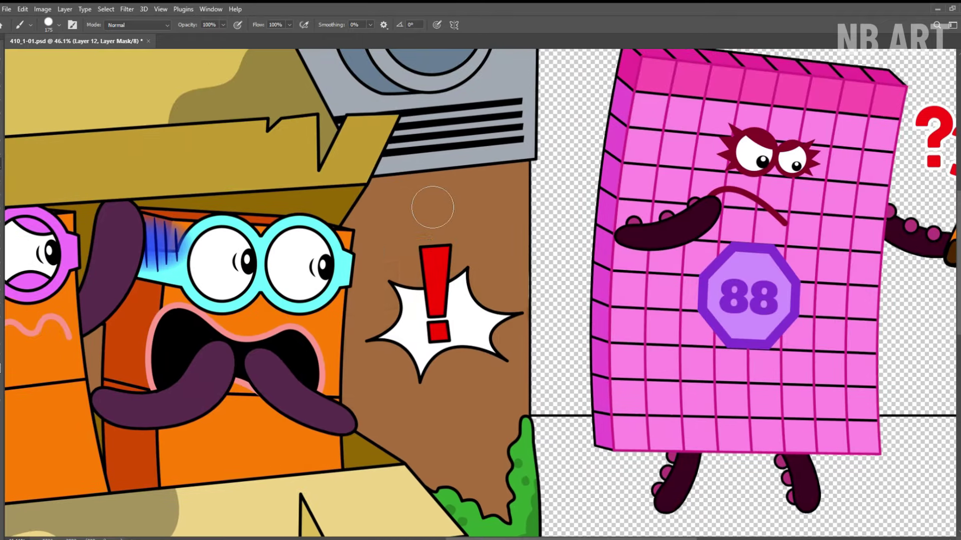
pyautogui.moveTo(432, 207)
pyautogui.mouseDown()
pyautogui.moveTo(510, 335)
pyautogui.moveTo(317, 413)
pyautogui.moveTo(95, 373)
pyautogui.mouseUp()
pyautogui.press('z')
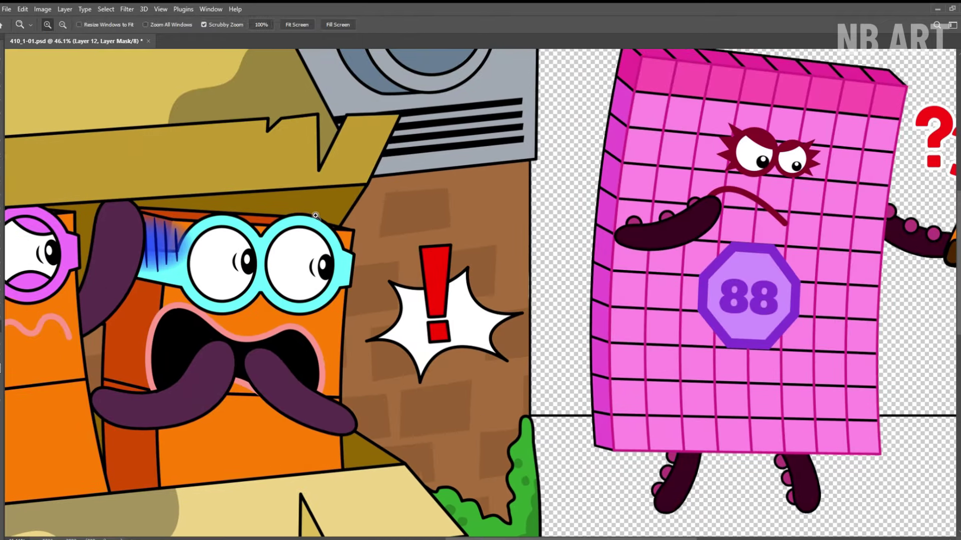
pyautogui.click(296, 24)
pyautogui.hotkey('ctrl', 's')
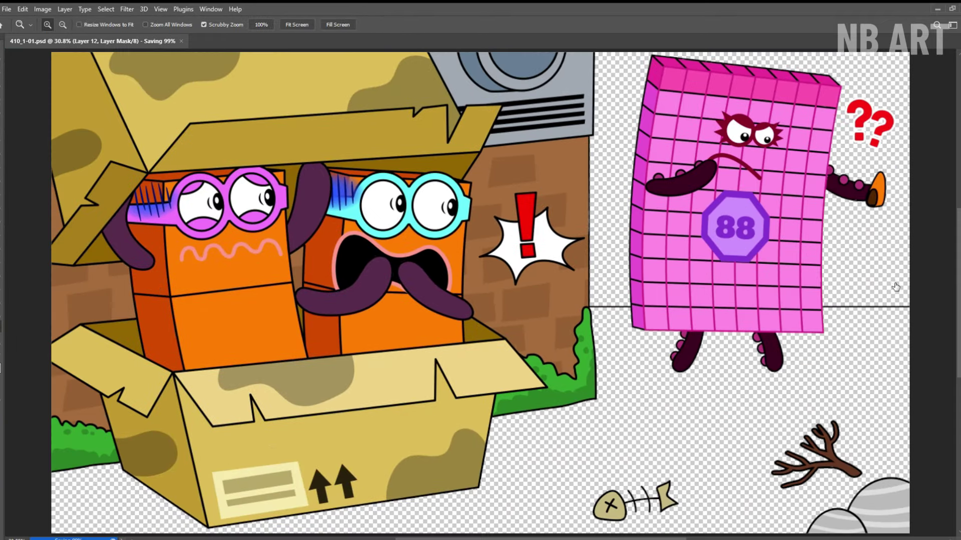
# Paint the background behind the 88 character navy blue and the ground pale grey-green.
pyautogui.press('b')
pyautogui.moveTo(617, 95)
pyautogui.mouseDown()
pyautogui.moveTo(613, 280)
pyautogui.moveTo(933, 304)
pyautogui.moveTo(916, 193)
pyautogui.moveTo(871, 75)
pyautogui.moveTo(682, 59)
pyautogui.mouseUp()
pyautogui.moveTo(598, 320)
pyautogui.mouseDown()
pyautogui.moveTo(866, 350)
pyautogui.moveTo(901, 420)
pyautogui.moveTo(780, 520)
pyautogui.moveTo(774, 386)
pyautogui.moveTo(656, 500)
pyautogui.moveTo(560, 380)
pyautogui.moveTo(430, 526)
pyautogui.moveTo(141, 536)
pyautogui.mouseUp()
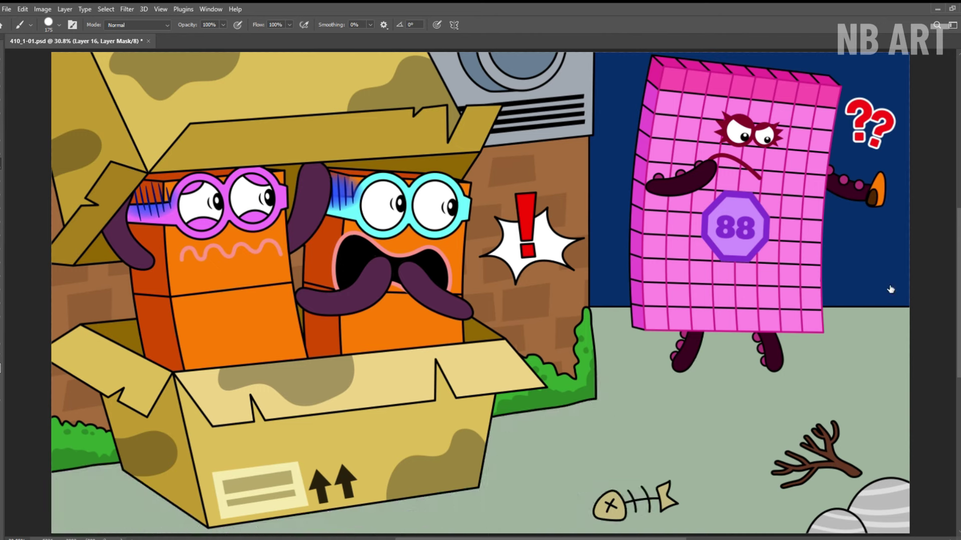
# Paint darker patches on the ground and navy background, and a grey elliptical shadow under the 88 character.
pyautogui.moveTo(98, 486)
pyautogui.mouseDown()
pyautogui.moveTo(397, 461)
pyautogui.moveTo(626, 336)
pyautogui.moveTo(735, 446)
pyautogui.moveTo(898, 420)
pyautogui.moveTo(825, 399)
pyautogui.mouseUp()
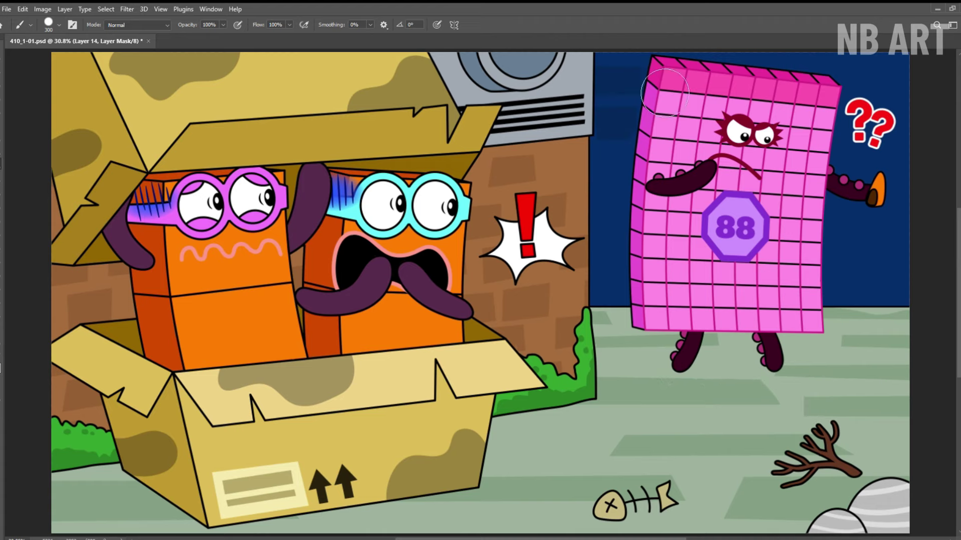
pyautogui.moveTo(620, 354); pyautogui.dragTo(847, 360)
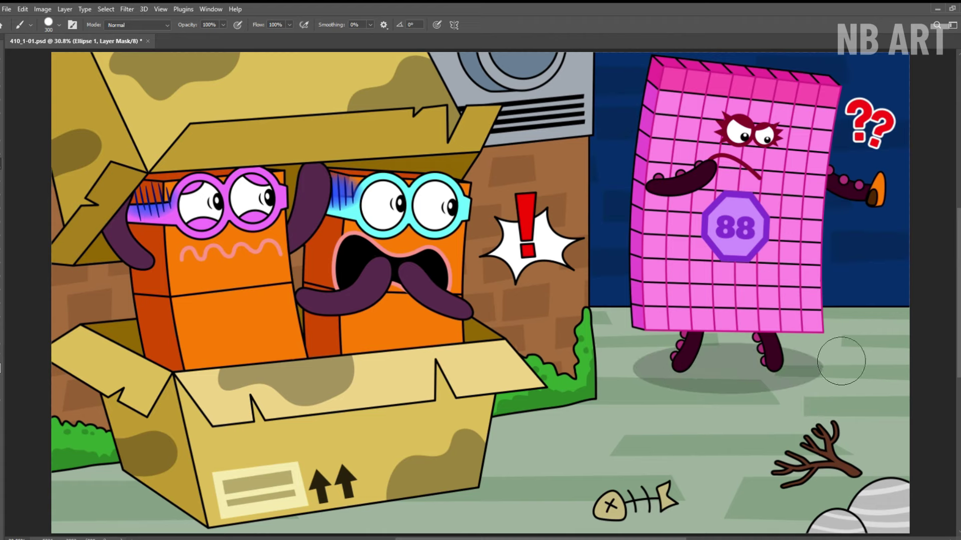